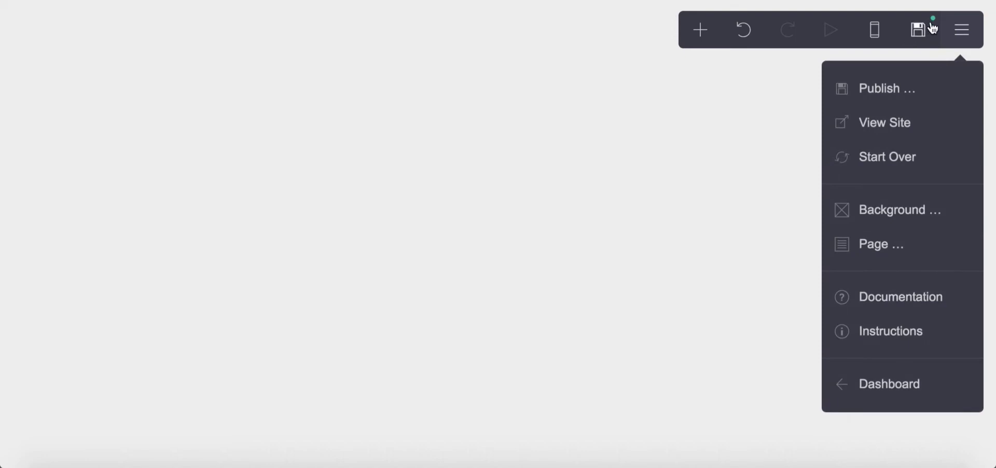
# Open the page settings and set the page width to 25.
pyautogui.click(914, 240)
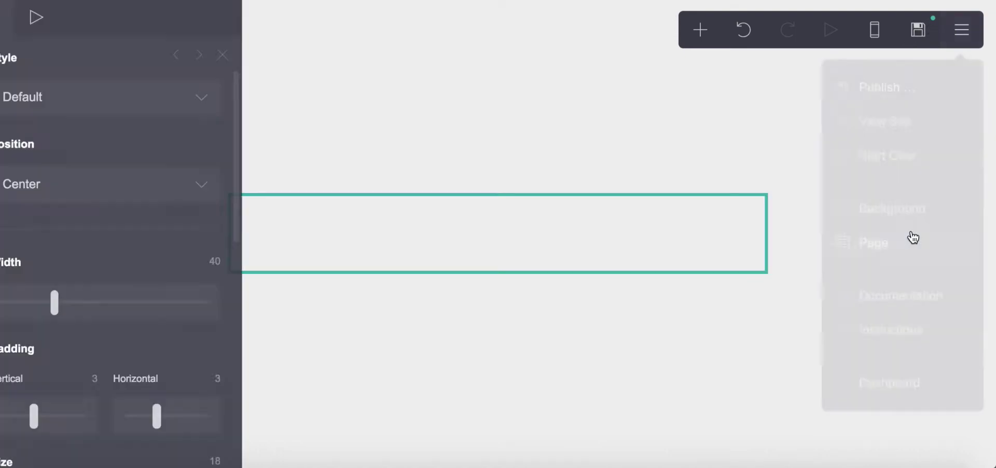
pyautogui.click(55, 106)
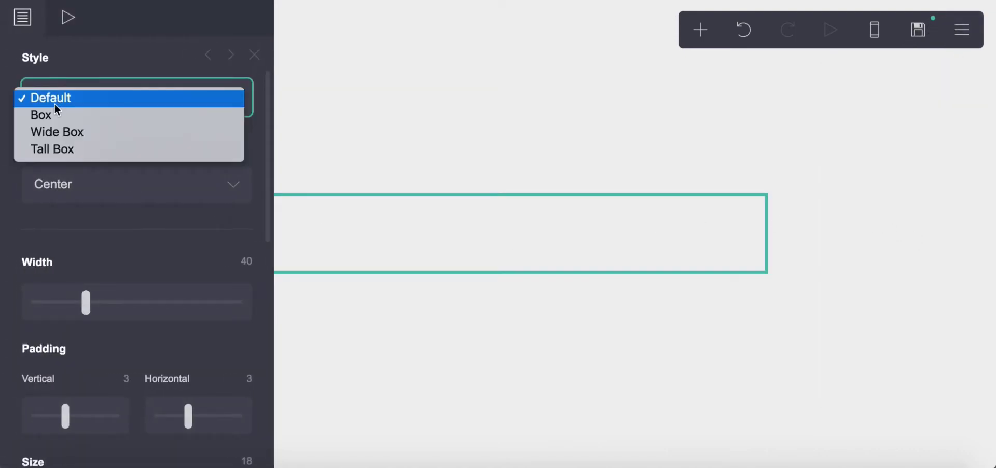
pyautogui.click(67, 74)
pyautogui.click(231, 264)
pyautogui.write('25')
pyautogui.press('Return')
pyautogui.click(430, 361)
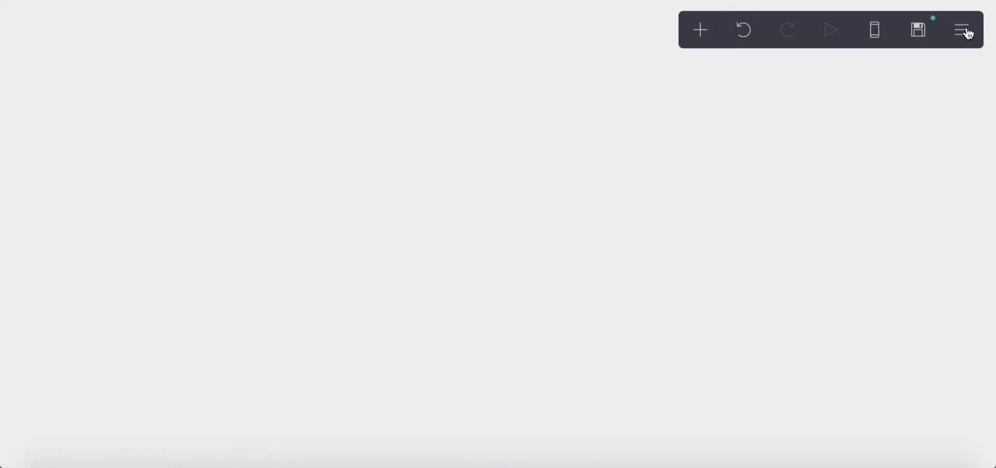
# Add a default container to the page and set the page background color to #FFFFFF.
pyautogui.click(681, 41)
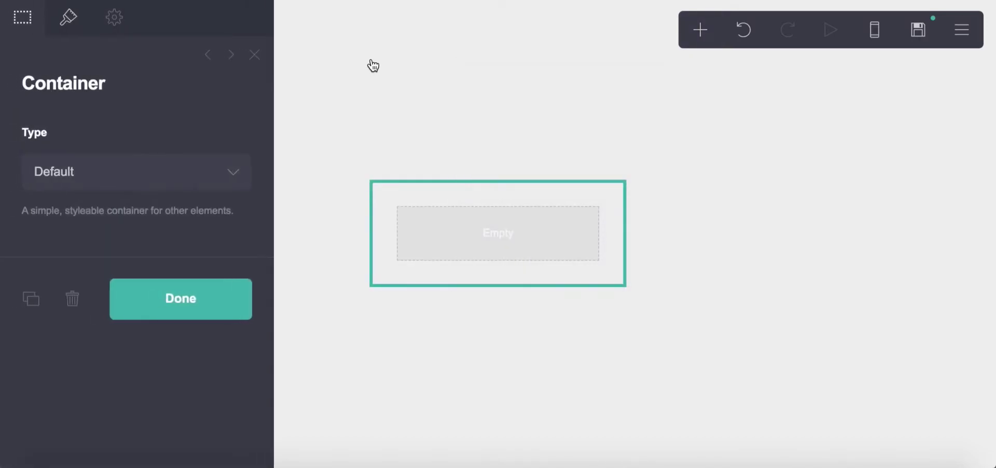
pyautogui.click(373, 67)
pyautogui.click(40, 223)
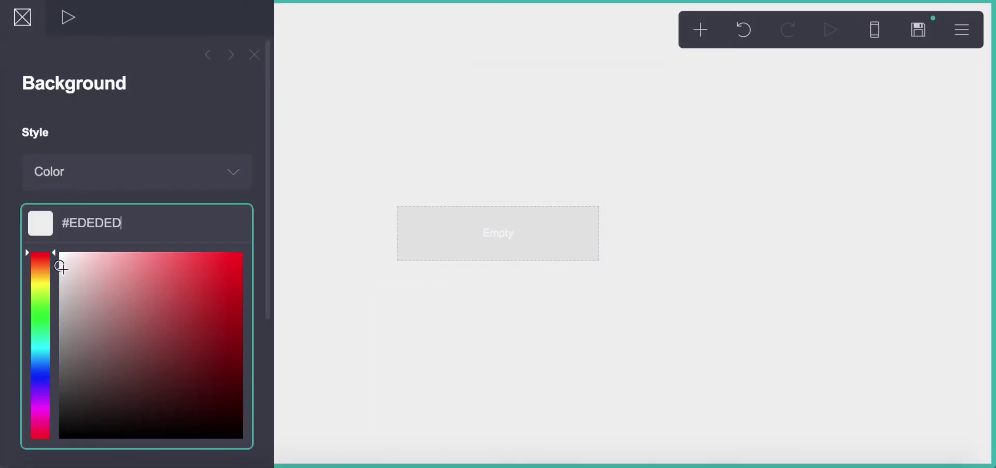
pyautogui.moveTo(60, 263); pyautogui.dragTo(59, 253)
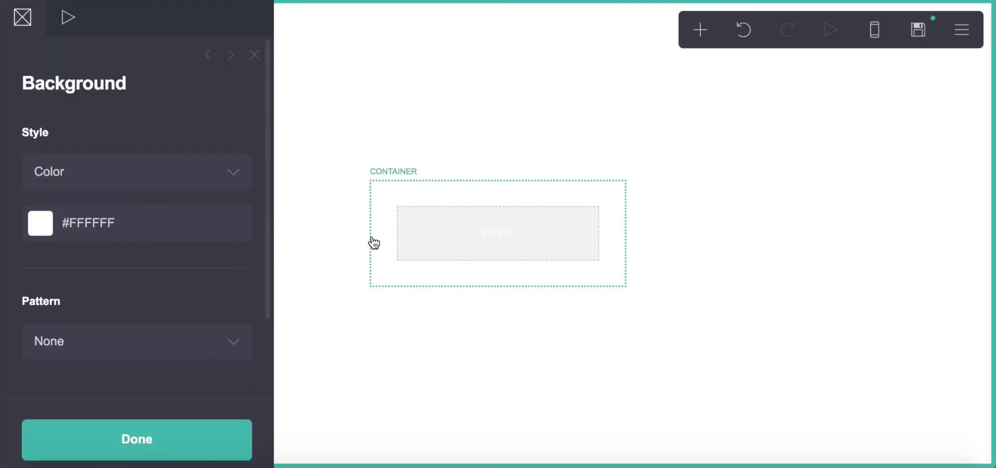
# Set the empty container's vertical and horizontal padding to 0.25 each.
pyautogui.click(516, 287)
pyautogui.click(77, 23)
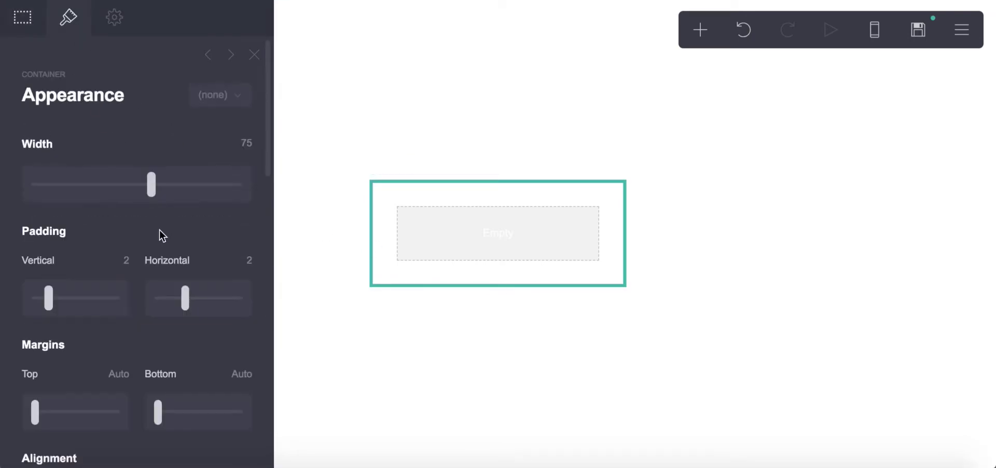
pyautogui.write('0.25')
pyautogui.press('Return')
pyautogui.click(249, 260)
pyautogui.write('0.25')
pyautogui.press('Return')
# Give the container a border in the light gray color #C2C2C2.
pyautogui.scroll(-10, 182, 262)
pyautogui.scroll(-5, 181, 259)
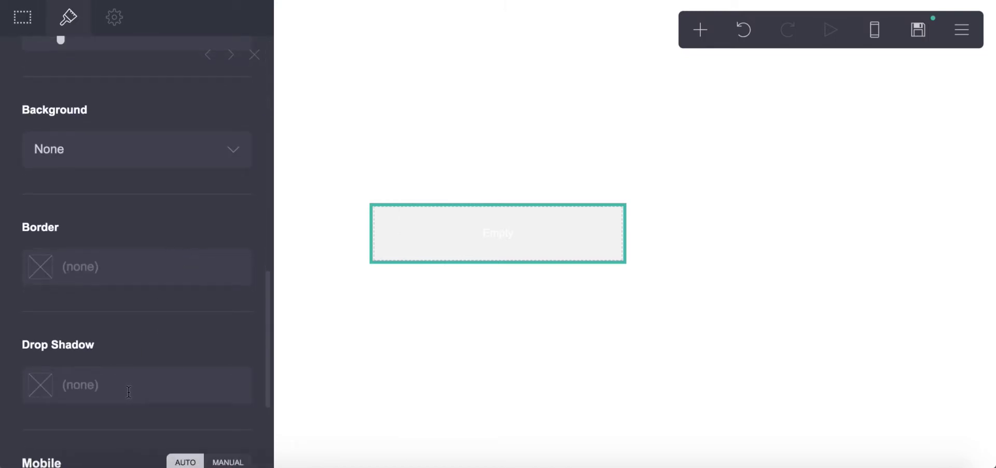
pyautogui.click(91, 267)
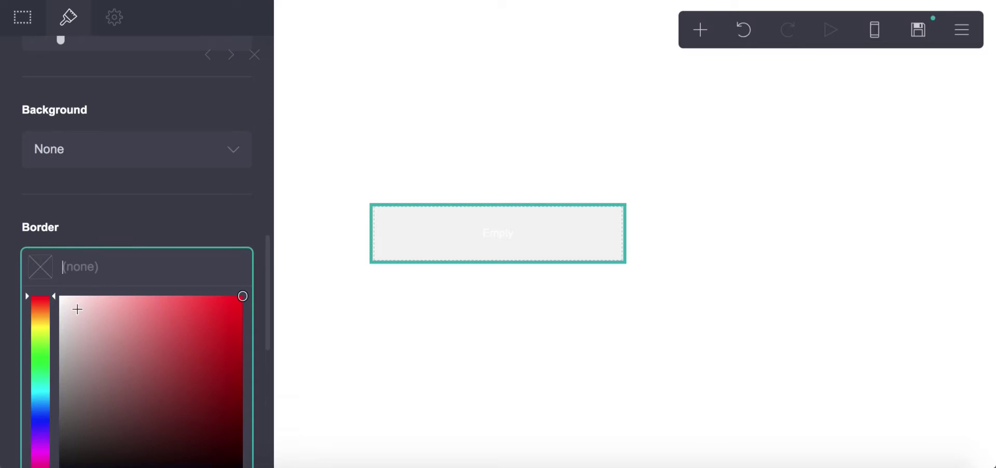
pyautogui.scroll(-1, 78, 307)
pyautogui.moveTo(78, 307); pyautogui.dragTo(20, 308)
pyautogui.click(65, 234)
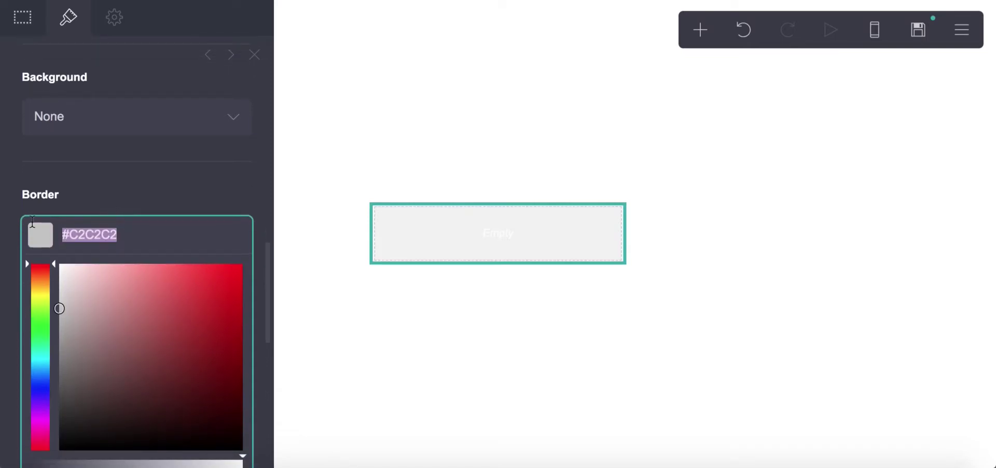
pyautogui.click(107, 191)
# Add a drop shadow to the container in color #B8B8B8 with a distance of 0.
pyautogui.scroll(-3, 107, 343)
pyautogui.click(104, 403)
pyautogui.scroll(-5, 78, 363)
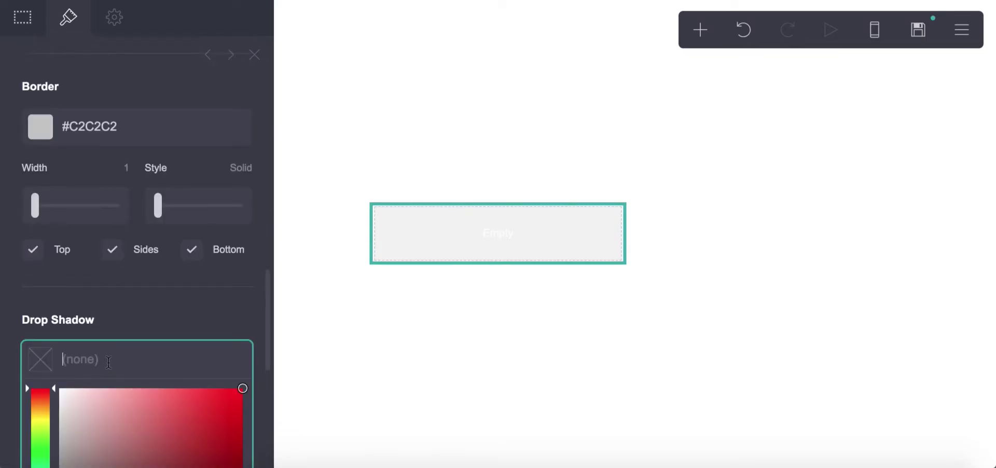
pyautogui.click(59, 382)
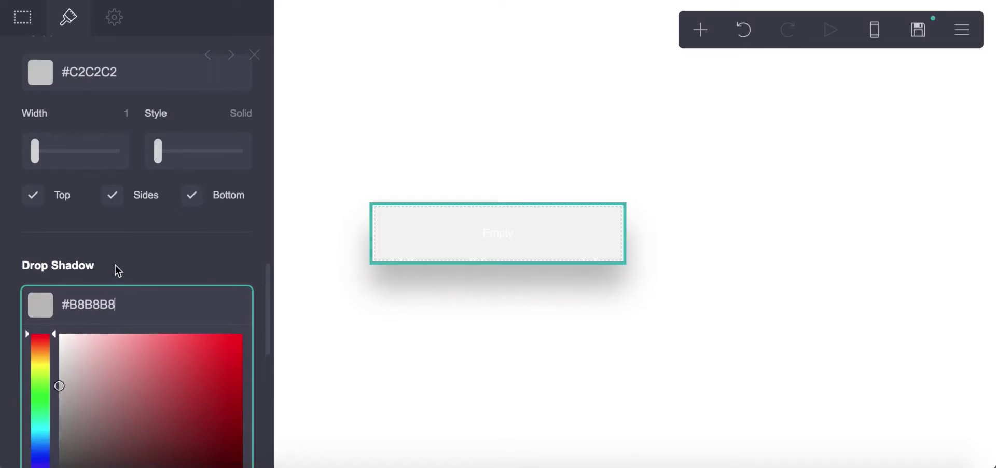
pyautogui.click(115, 264)
pyautogui.click(410, 389)
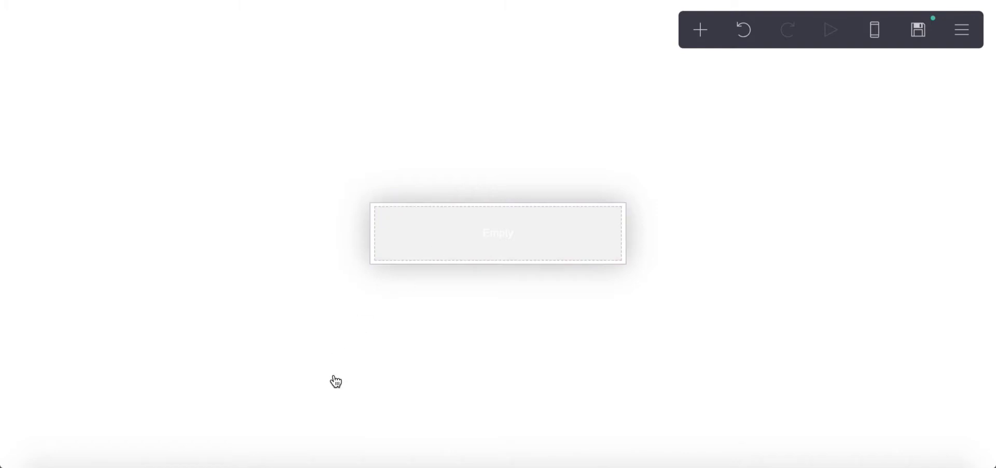
# Round the container's corners slightly and set its drop shadow blur to 0.625.
pyautogui.click(464, 217)
pyautogui.scroll(-5, 203, 300)
pyautogui.moveTo(34, 266); pyautogui.dragTo(52, 266)
pyautogui.scroll(-3, 37, 266)
pyautogui.scroll(-10, 36, 266)
pyautogui.moveTo(173, 216)
pyautogui.mouseDown()
pyautogui.moveTo(151, 218)
pyautogui.moveTo(163, 221)
pyautogui.mouseUp()
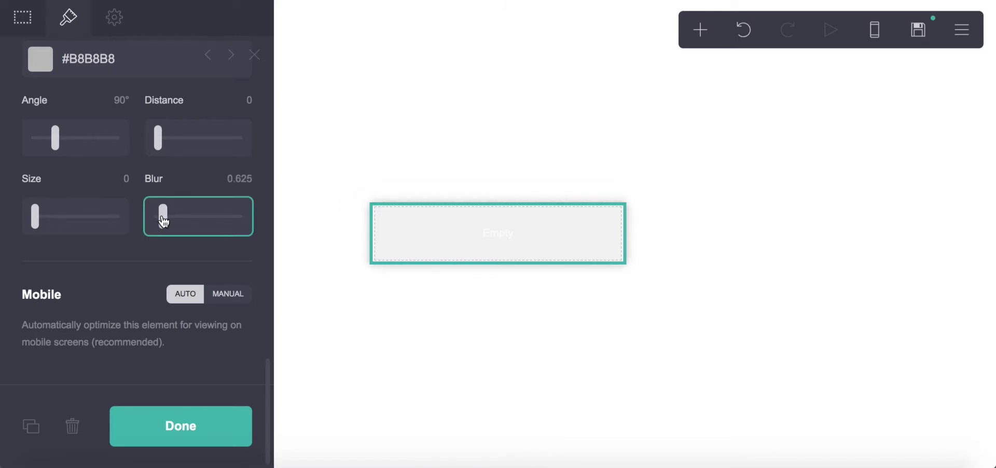
pyautogui.click(453, 338)
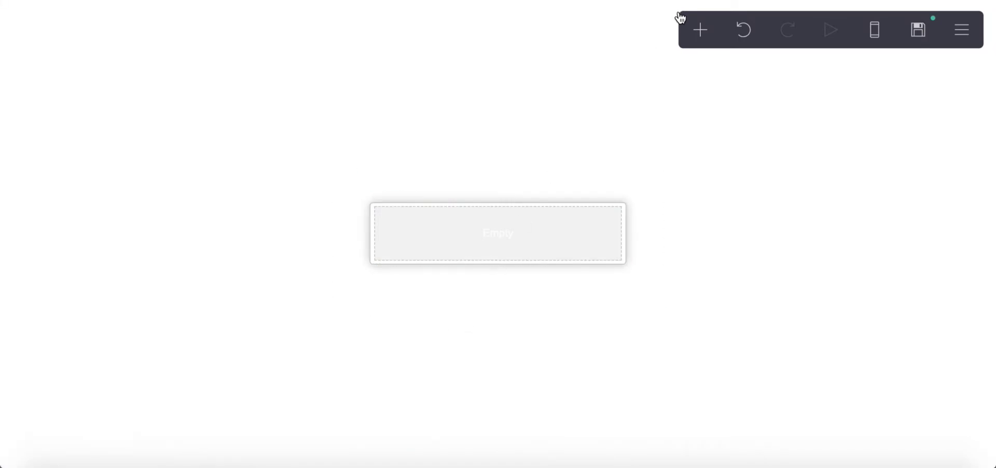
# Add an image element inside the container and upload "original - 2021-08-13T161852.971.gif" from Downloads.
pyautogui.click(700, 30)
pyautogui.click(529, 128)
pyautogui.moveTo(470, 313); pyautogui.dragTo(475, 120)
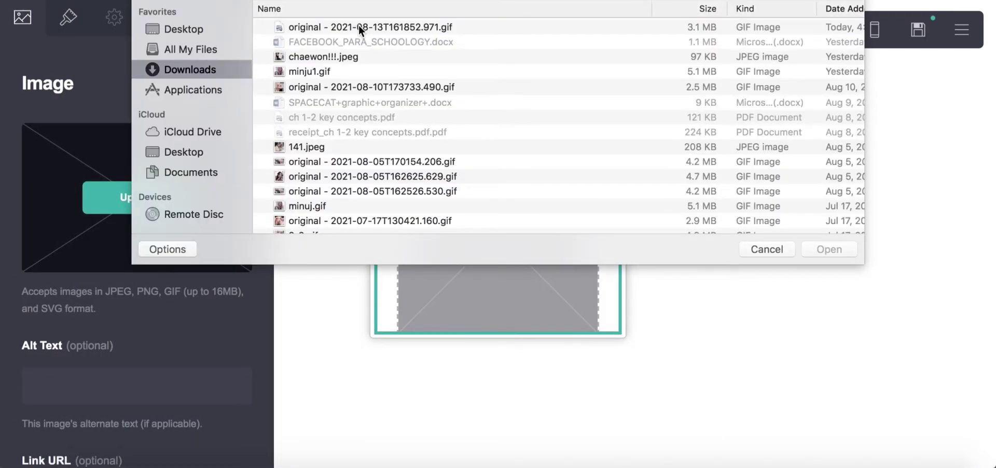
pyautogui.click(359, 27)
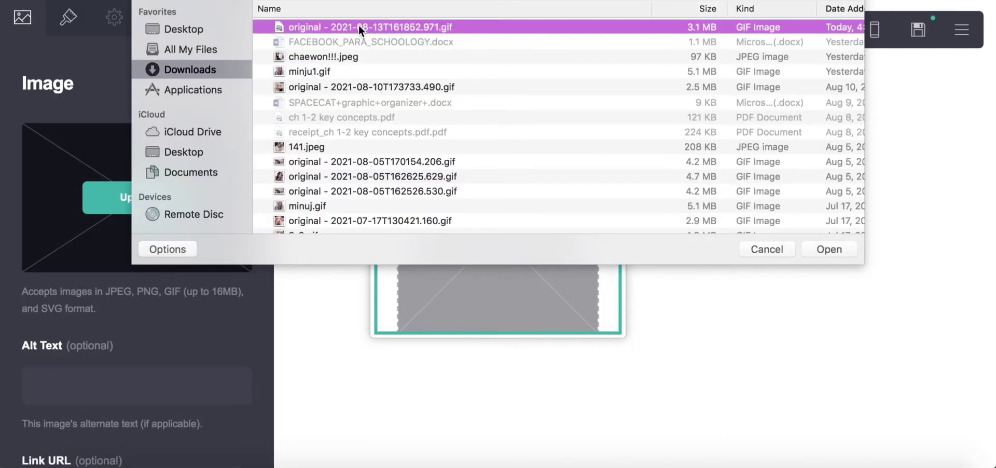
pyautogui.doubleClick(359, 27)
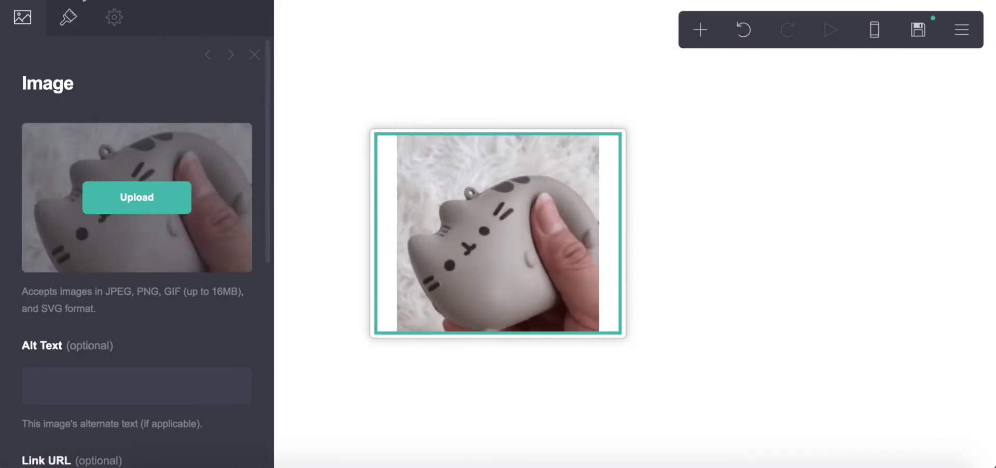
# Set the image's width to Max and its height to 7.625.
pyautogui.click(68, 18)
pyautogui.moveTo(134, 195); pyautogui.dragTo(218, 198)
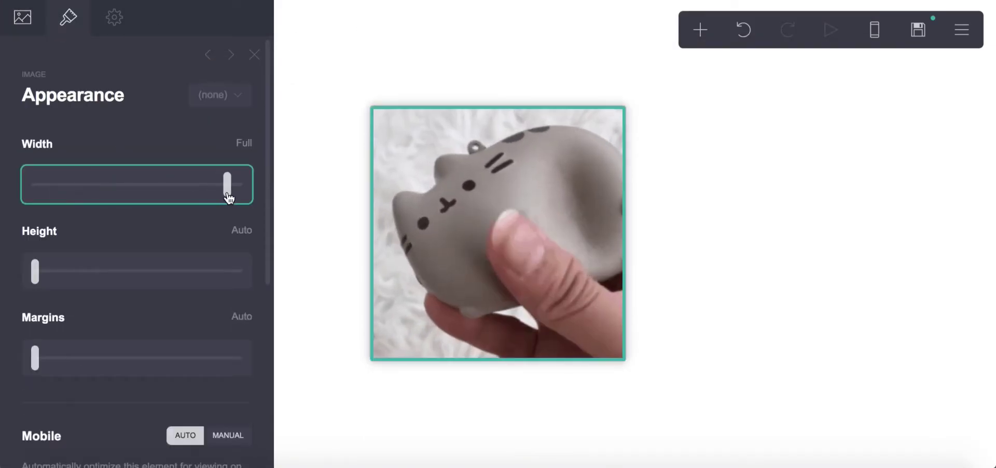
pyautogui.moveTo(35, 274); pyautogui.dragTo(65, 287)
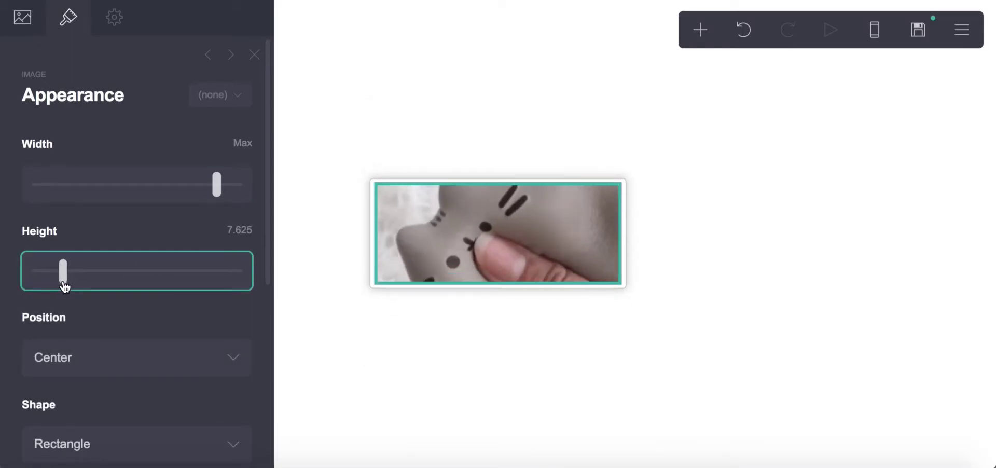
pyautogui.click(318, 366)
pyautogui.click(371, 327)
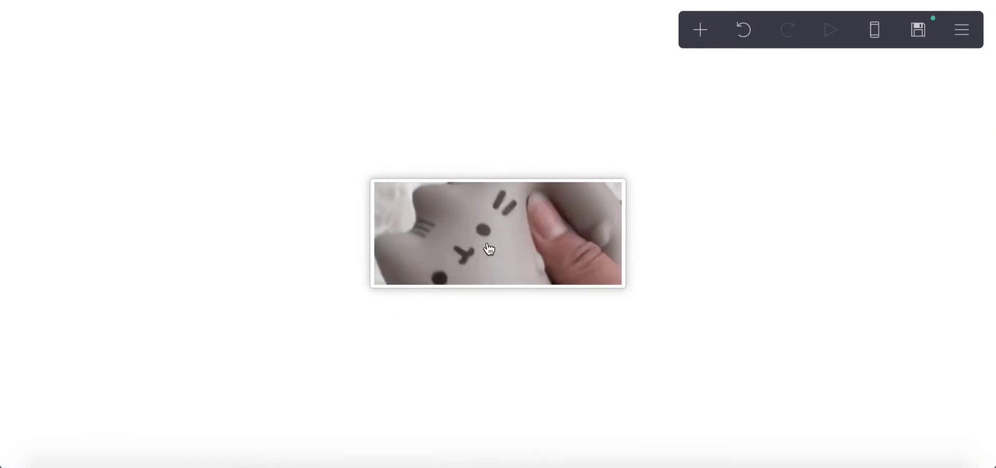
# Add a text element and place it above the image container.
pyautogui.click(962, 32)
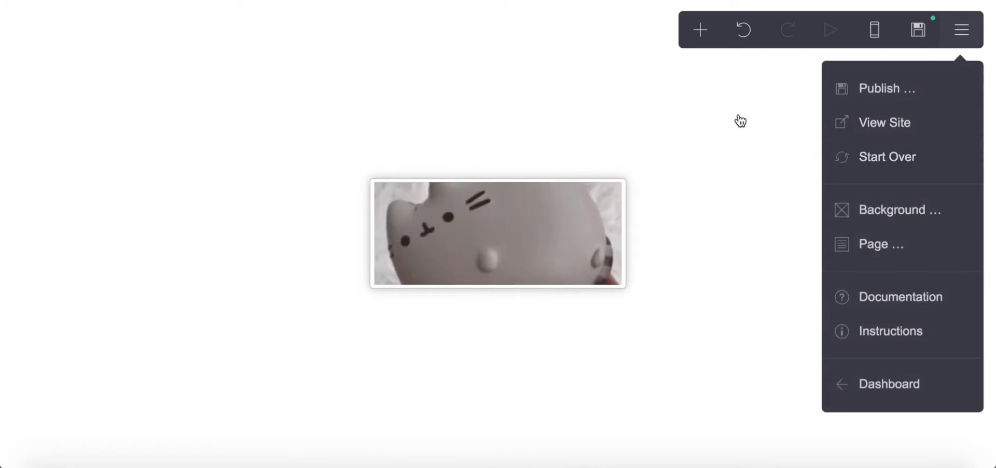
pyautogui.click(545, 76)
pyautogui.click(700, 30)
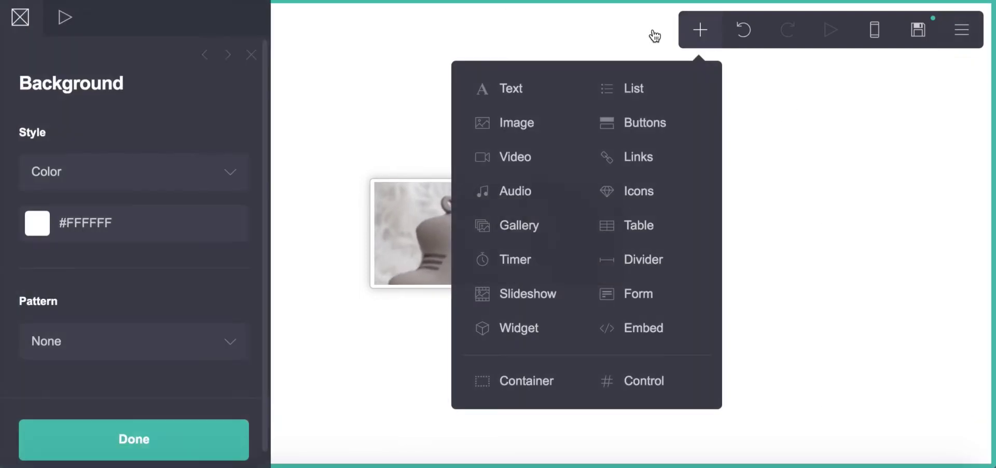
pyautogui.click(510, 96)
pyautogui.moveTo(507, 284); pyautogui.dragTo(457, 260)
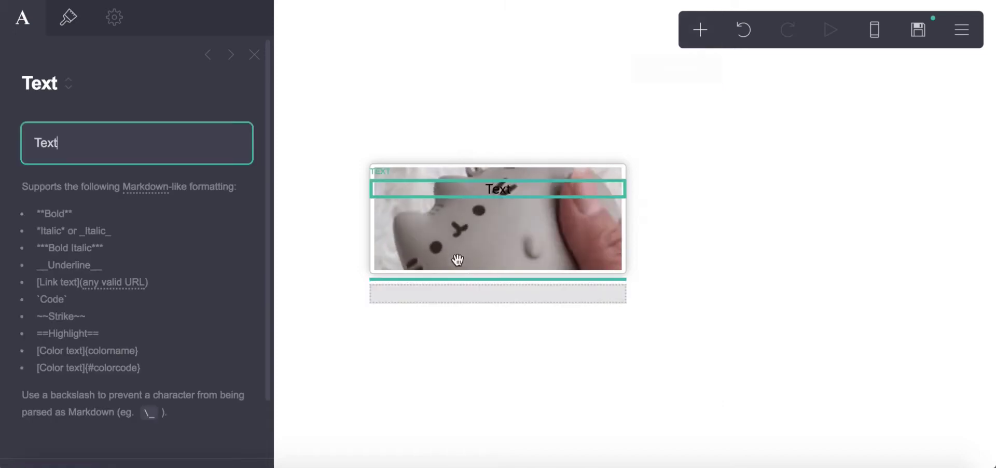
pyautogui.moveTo(474, 156)
pyautogui.mouseDown()
pyautogui.moveTo(485, 149)
pyautogui.moveTo(493, 158)
pyautogui.mouseUp()
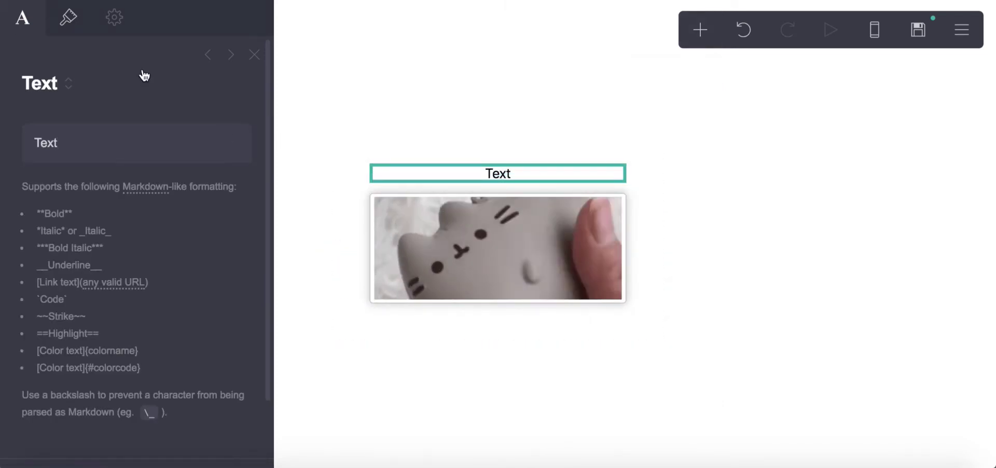
# Set the text element's alignment to Right.
pyautogui.click(60, 28)
pyautogui.scroll(-10, 158, 247)
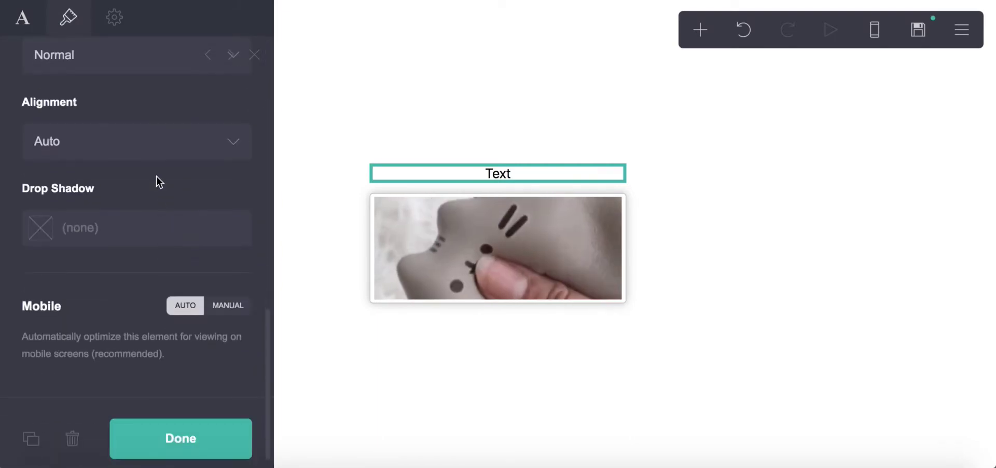
pyautogui.click(145, 151)
pyautogui.click(132, 189)
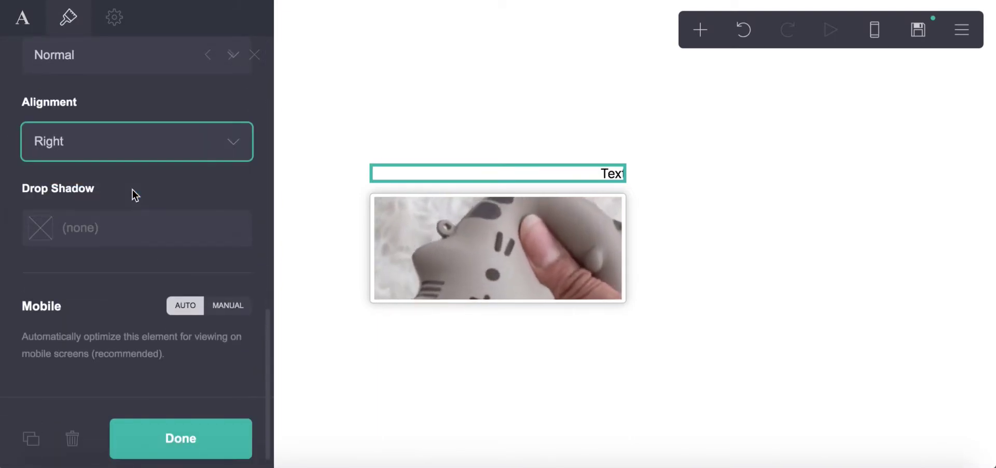
# Set the text element's font to Times New Roman and its weight to Bold.
pyautogui.scroll(10, 132, 189)
pyautogui.scroll(2, 133, 170)
pyautogui.click(106, 87)
pyautogui.scroll(-10, 107, 81)
pyautogui.press('Escape')
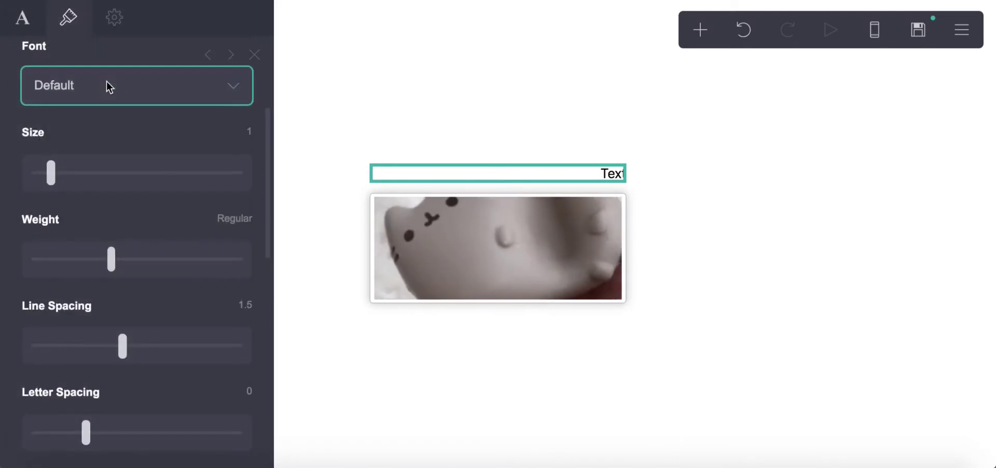
pyautogui.moveTo(118, 271); pyautogui.dragTo(184, 265)
# Set the text element's color to white, #FFFFFF.
pyautogui.scroll(5, 156, 239)
pyautogui.click(40, 183)
pyautogui.moveTo(109, 256); pyautogui.dragTo(36, 118)
pyautogui.click(78, 133)
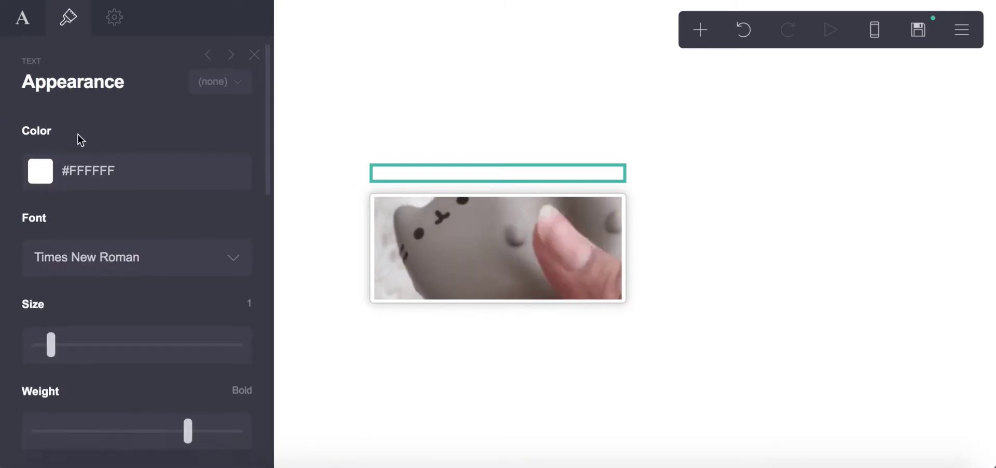
# Add a drop shadow to the text element in gray, #8A8A8A.
pyautogui.scroll(-10, 92, 176)
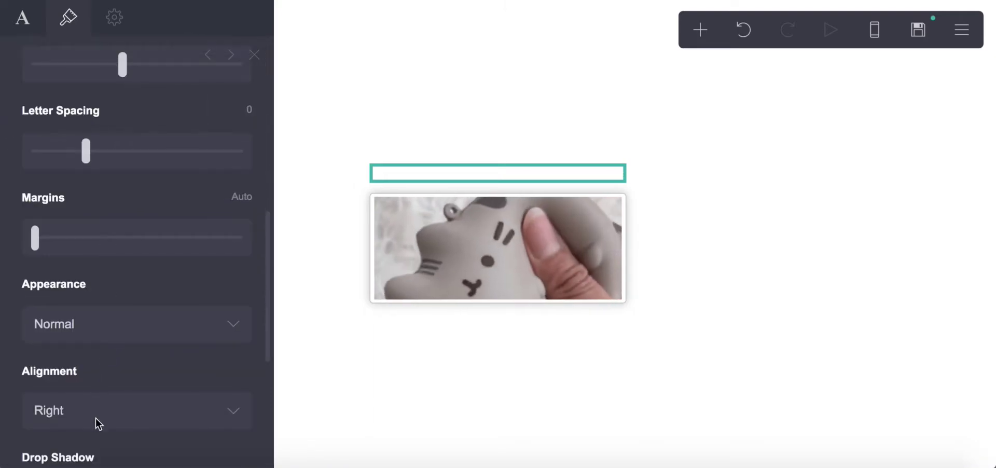
pyautogui.scroll(-5, 95, 418)
pyautogui.click(78, 278)
pyautogui.click(59, 352)
pyautogui.moveTo(71, 362); pyautogui.dragTo(59, 393)
pyautogui.click(138, 254)
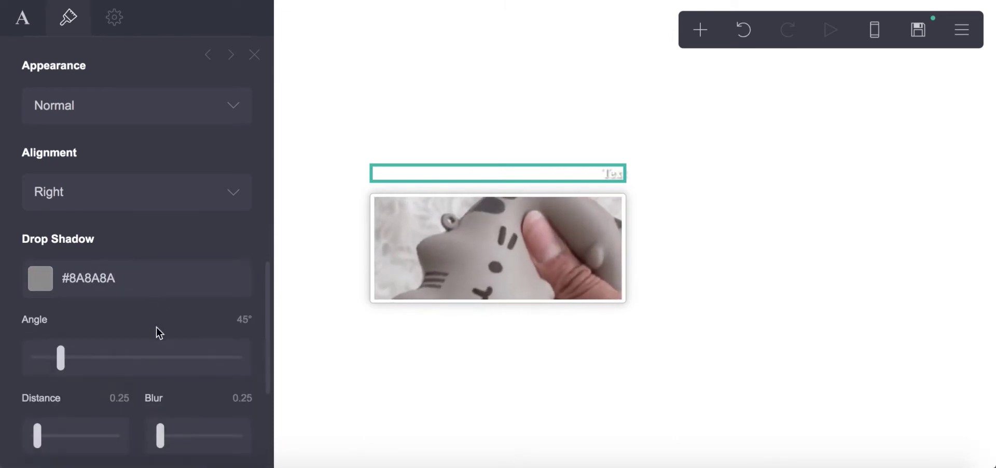
# Set the text's drop shadow distance to 0 and its blur to 0.625.
pyautogui.moveTo(39, 444); pyautogui.dragTo(5, 437)
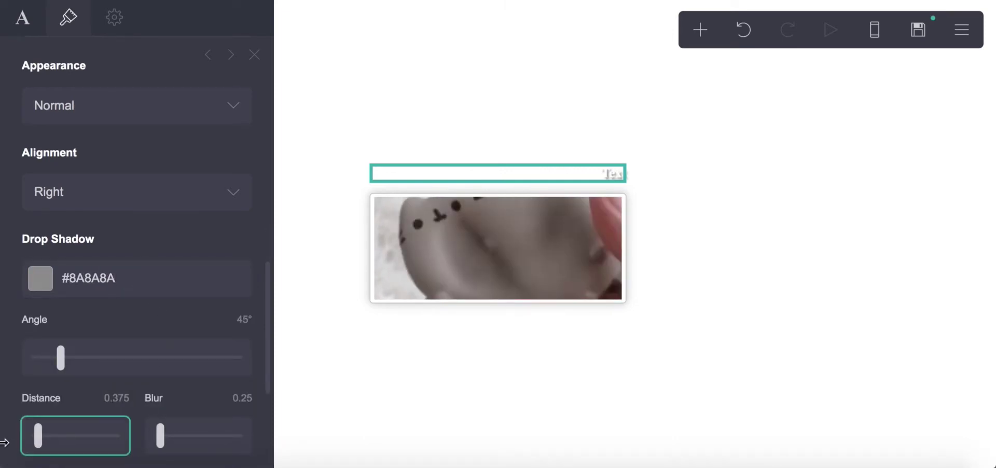
pyautogui.click(158, 438)
pyautogui.press('Right')
pyautogui.press('Right')
pyautogui.press('Right')
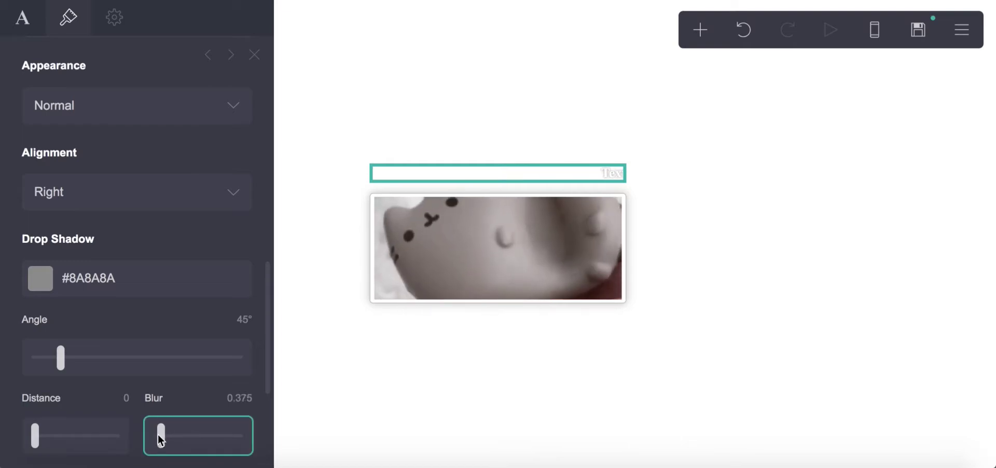
# Change the text's drop shadow color to #474747 and reduce its blur to 0.375.
pyautogui.click(128, 275)
pyautogui.moveTo(61, 416); pyautogui.dragTo(20, 446)
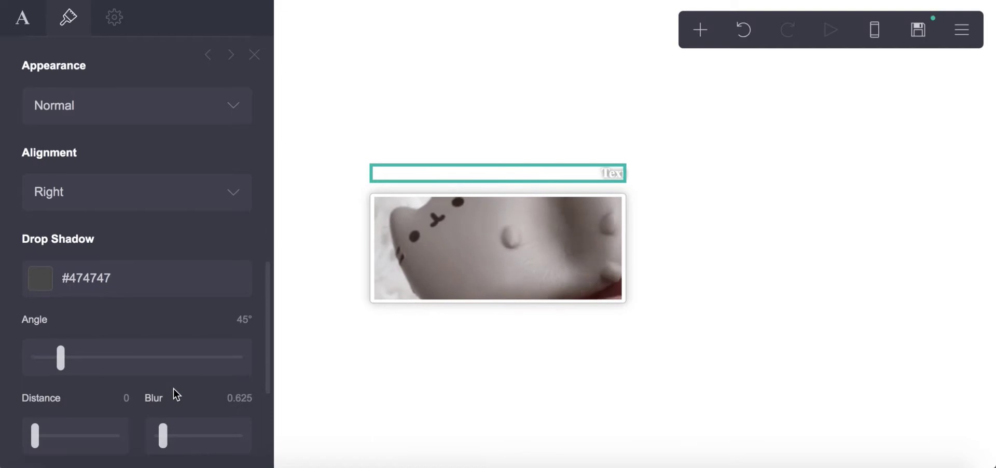
pyautogui.click(161, 433)
pyautogui.press('Left')
pyautogui.press('Left')
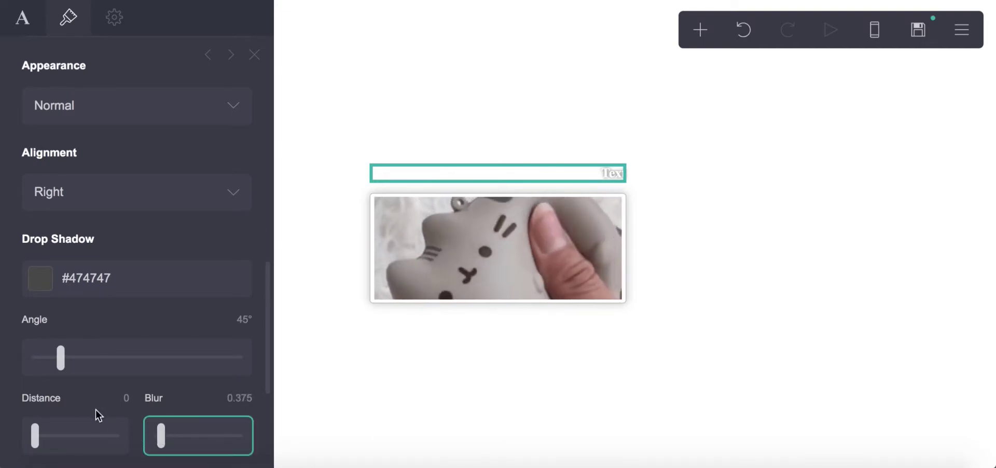
# Set the text's drop shadow angle to 0°.
pyautogui.moveTo(72, 359); pyautogui.dragTo(34, 358)
pyautogui.click(412, 337)
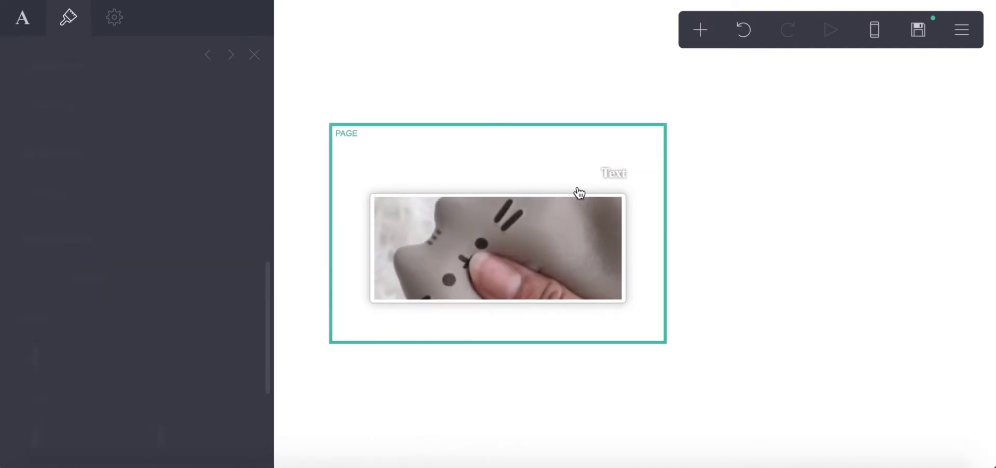
# Set the spacing of the page's contents to 0 in the page settings.
pyautogui.click(967, 39)
pyautogui.click(962, 31)
pyautogui.click(963, 32)
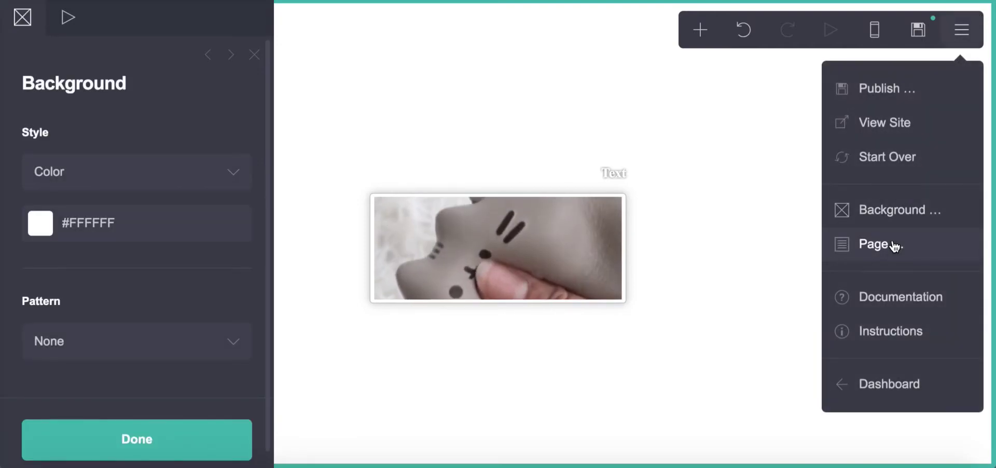
pyautogui.click(863, 245)
pyautogui.scroll(-8, 126, 287)
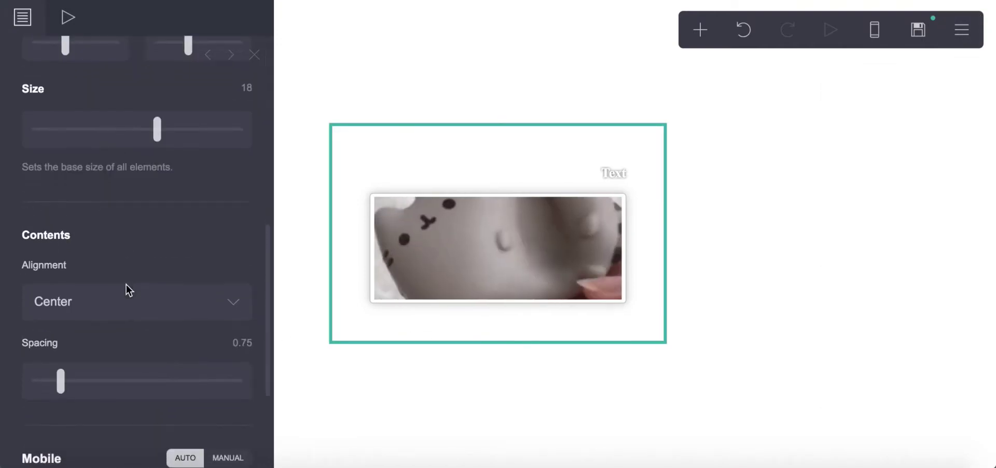
pyautogui.moveTo(65, 357); pyautogui.dragTo(33, 368)
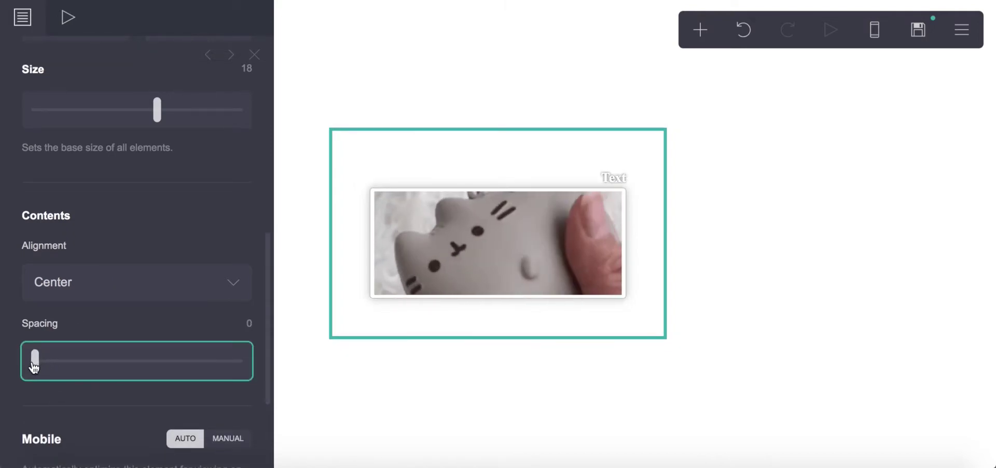
# Set the size of the text above the banner to 1.125.
pyautogui.click(622, 178)
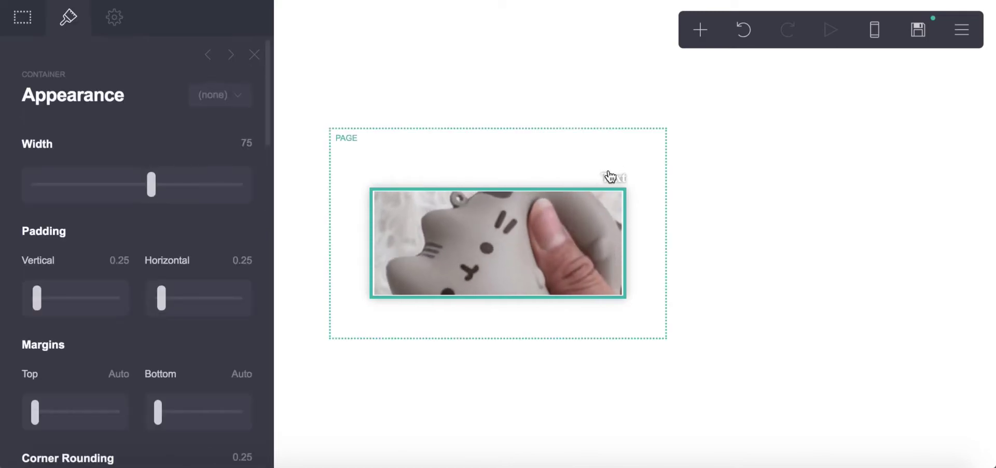
pyautogui.click(611, 177)
pyautogui.click(611, 177)
pyautogui.click(51, 360)
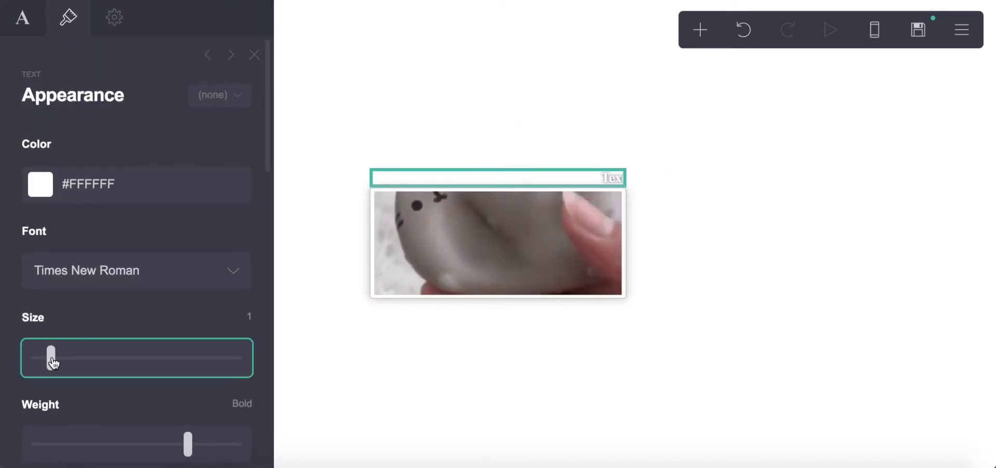
# Replace the heading text with the section links [one](#one) [two](#two) [three](#three) [home](#home).
pyautogui.click(26, 31)
pyautogui.doubleClick(36, 136)
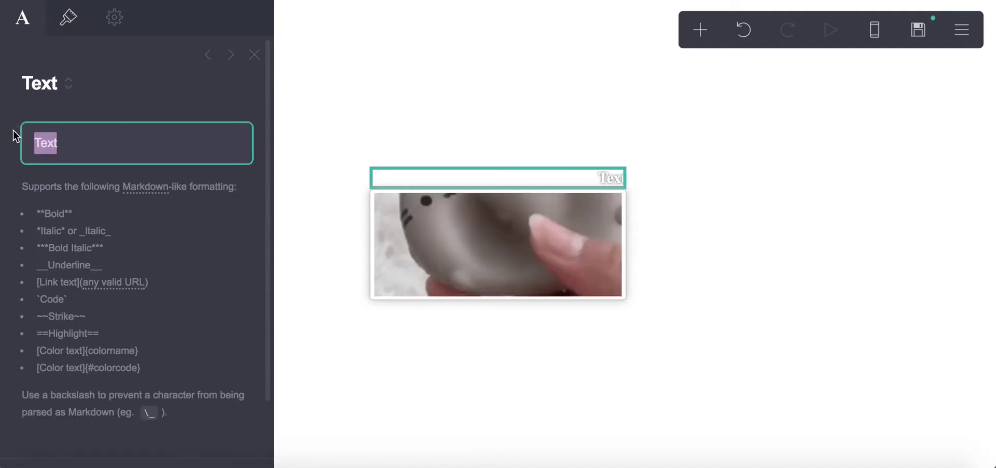
pyautogui.write('on')
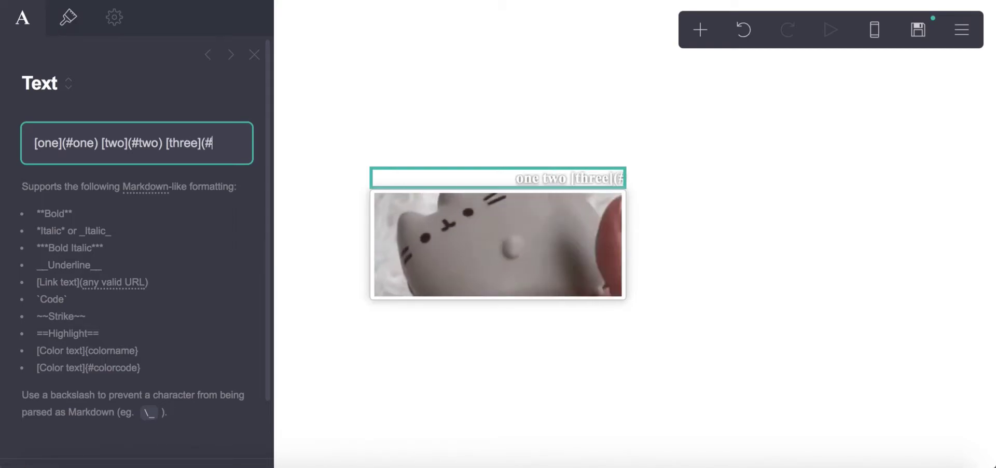
pyautogui.write('e) [home](#home')
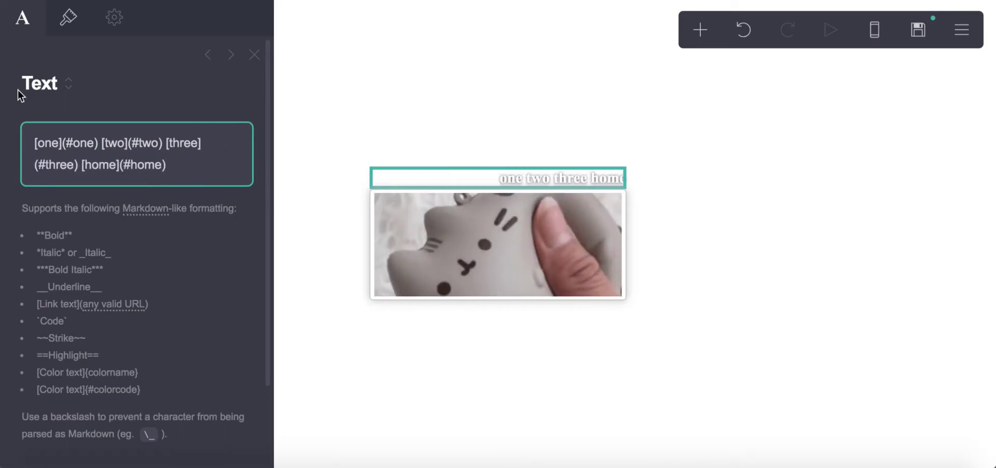
# Add a period after each link label in the heading so they read one. two. three. home.
pyautogui.write('.')
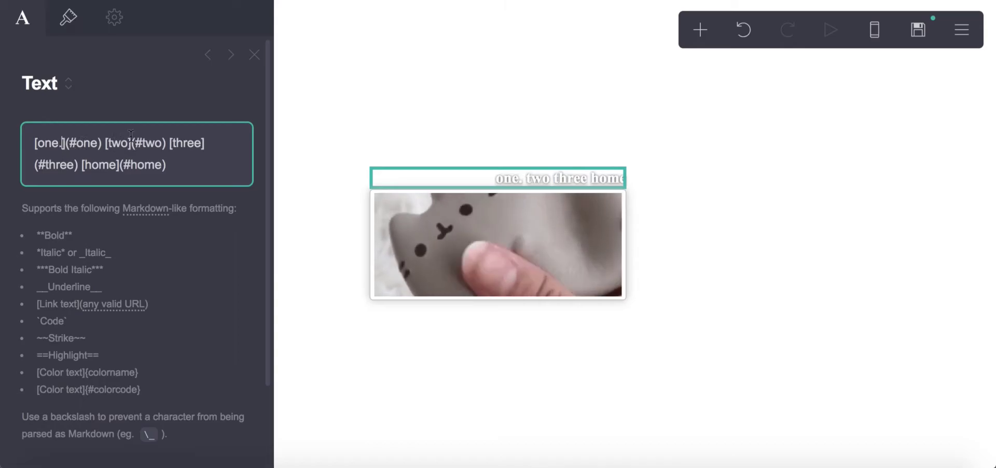
pyautogui.click(127, 144)
pyautogui.write('.')
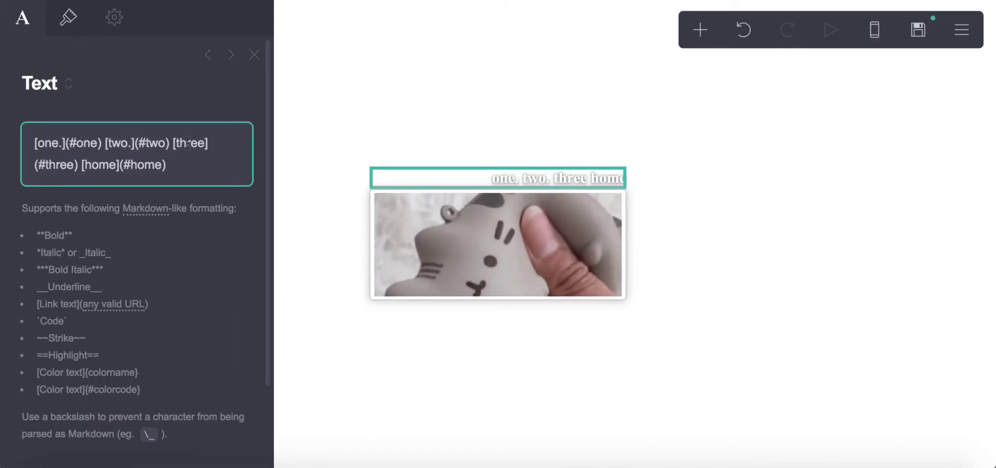
pyautogui.click(115, 165)
pyautogui.write('.')
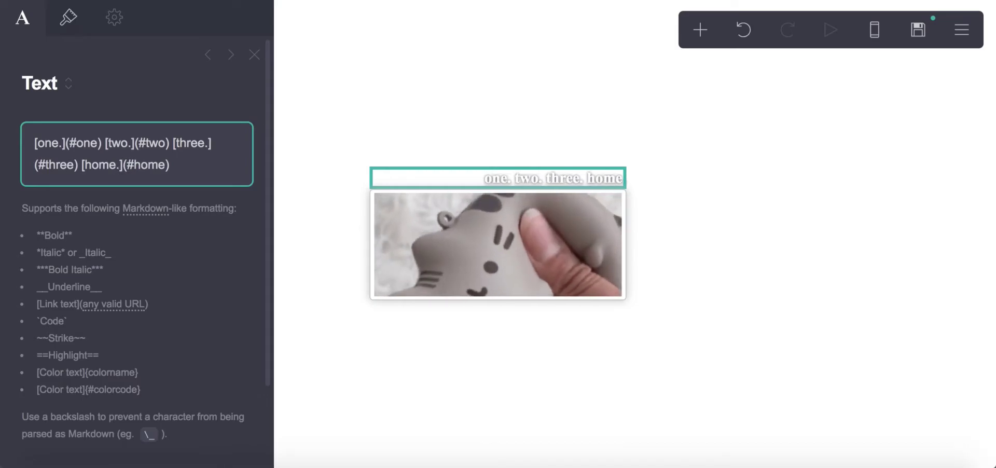
pyautogui.click(255, 55)
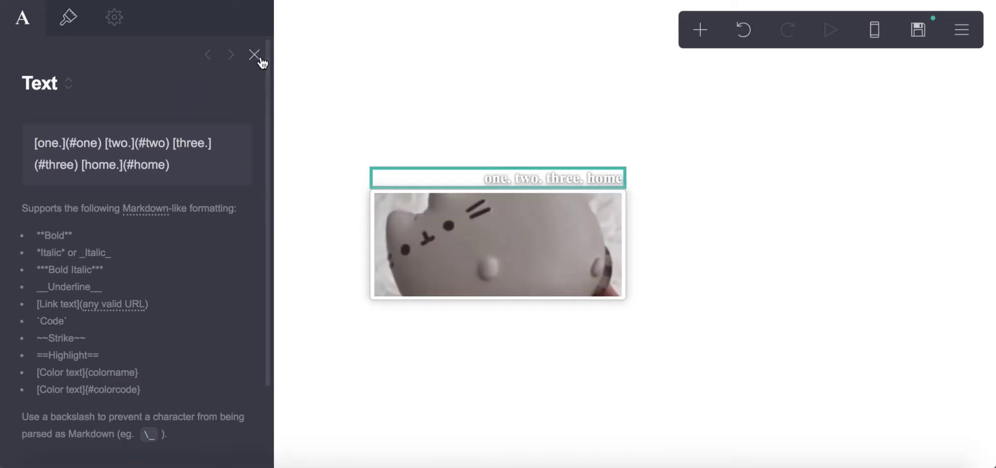
# Add a control element below the banner container and set its type to Header Marker.
pyautogui.click(701, 33)
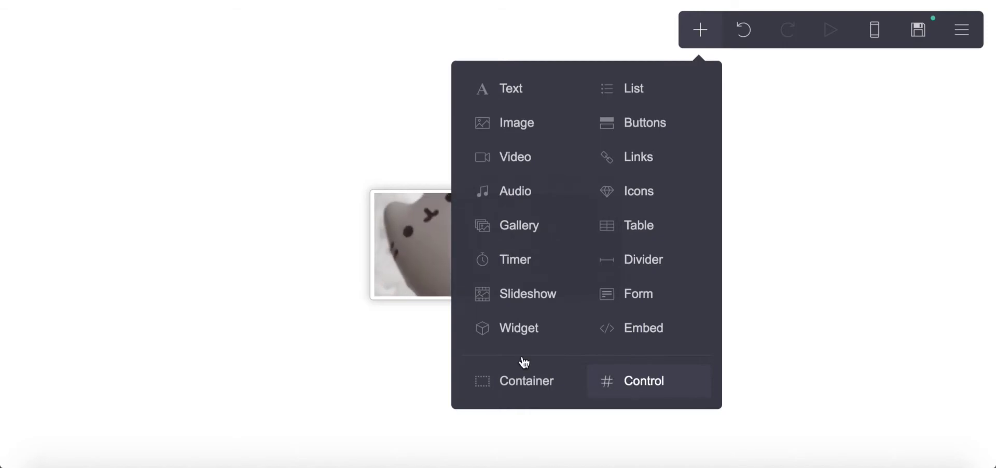
pyautogui.click(615, 380)
pyautogui.click(141, 171)
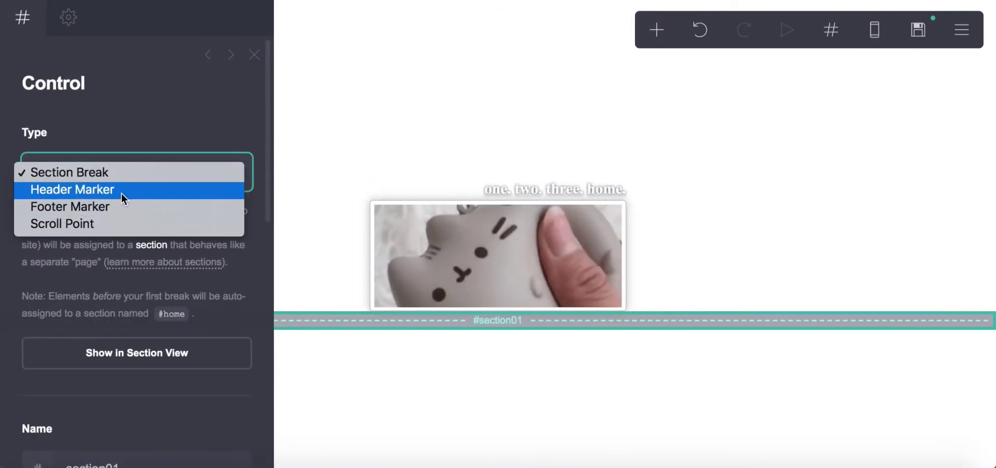
pyautogui.click(121, 189)
pyautogui.scroll(-3, 113, 225)
# Duplicate the header marker and change the copy's type to Section Break.
pyautogui.click(32, 426)
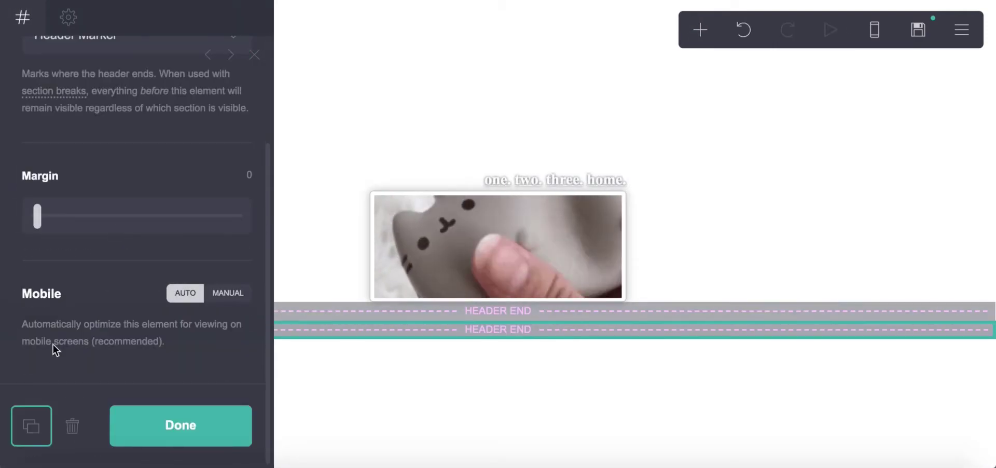
pyautogui.scroll(5, 54, 349)
pyautogui.scroll(-5, 115, 216)
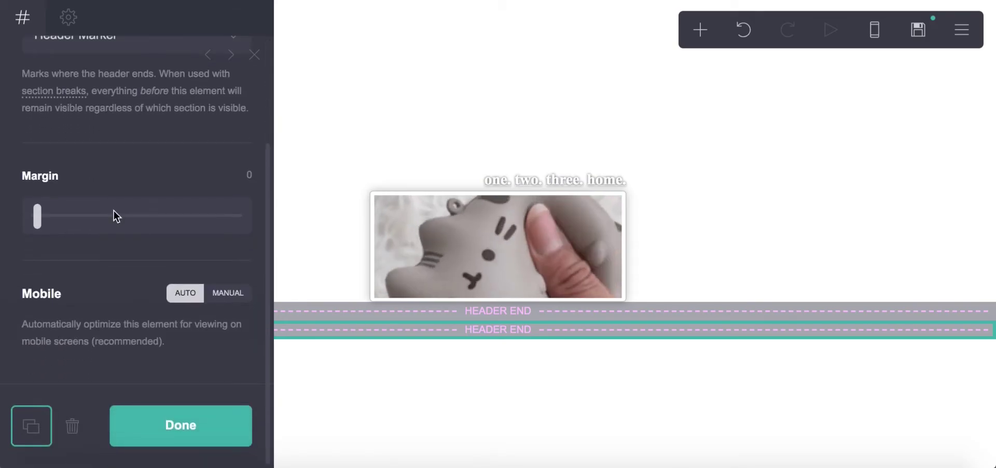
pyautogui.scroll(5, 109, 176)
pyautogui.click(99, 156)
pyautogui.click(99, 145)
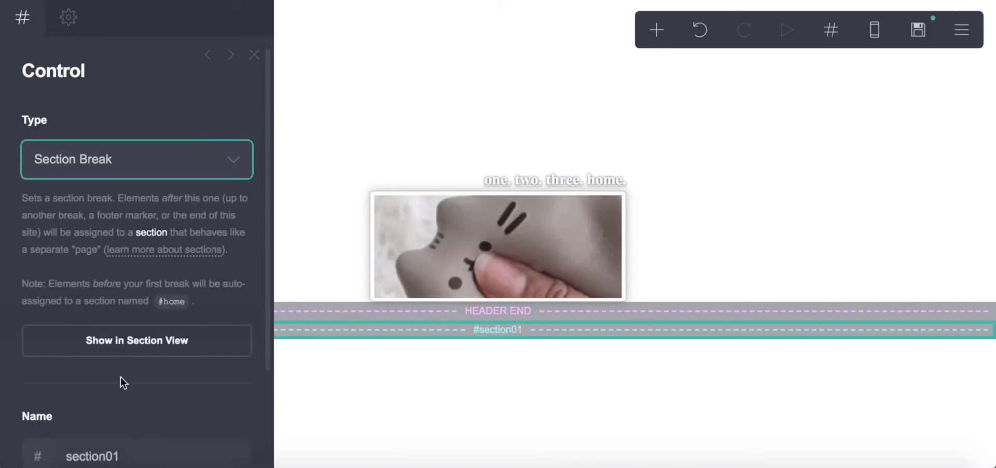
# Name the section break home and enable its option to hide the footer.
pyautogui.scroll(-1, 117, 409)
pyautogui.doubleClick(121, 415)
pyautogui.write('home')
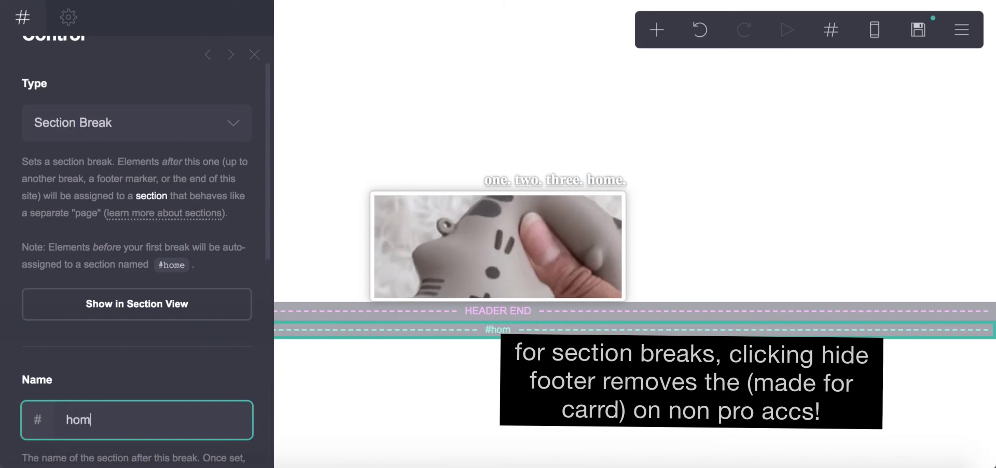
pyautogui.scroll(-2, 52, 341)
pyautogui.scroll(-5, 51, 343)
pyautogui.click(35, 337)
# Duplicate the #home section break and name the copy one.
pyautogui.scroll(-2, 35, 363)
pyautogui.click(30, 421)
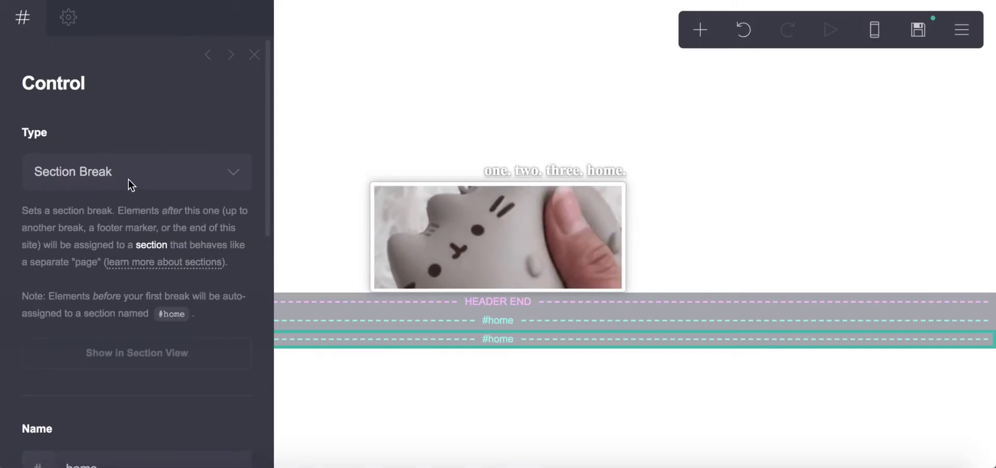
pyautogui.scroll(-4, 129, 178)
pyautogui.click(125, 262)
pyautogui.write('one')
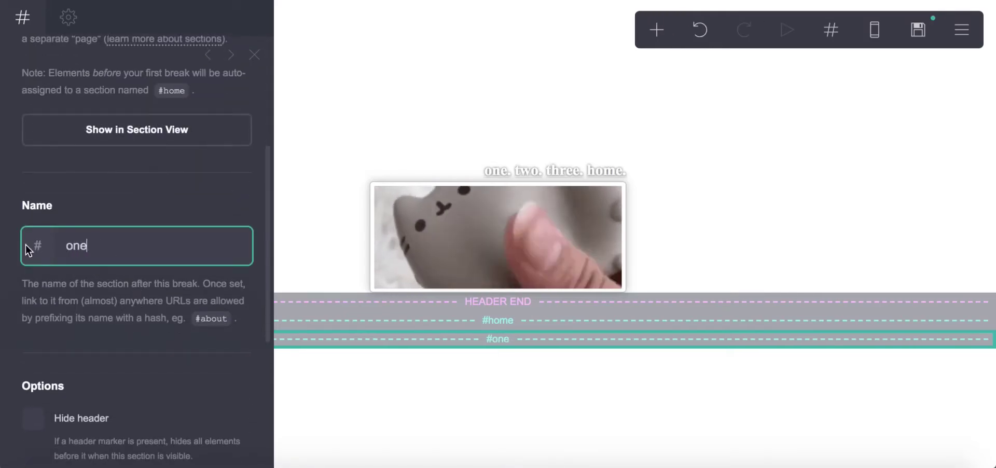
# Add a small margin to the header marker.
pyautogui.click(391, 303)
pyautogui.scroll(-2, 89, 319)
pyautogui.moveTo(37, 289); pyautogui.dragTo(39, 303)
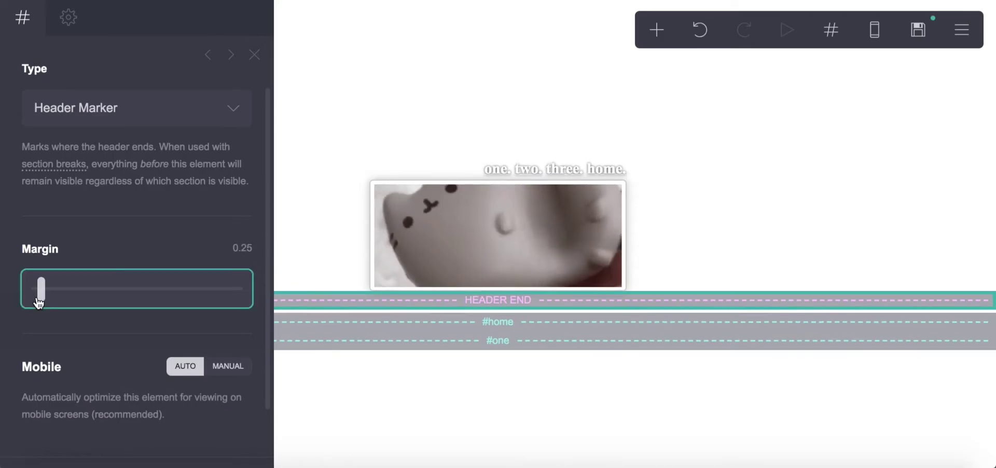
pyautogui.click(418, 413)
pyautogui.click(419, 177)
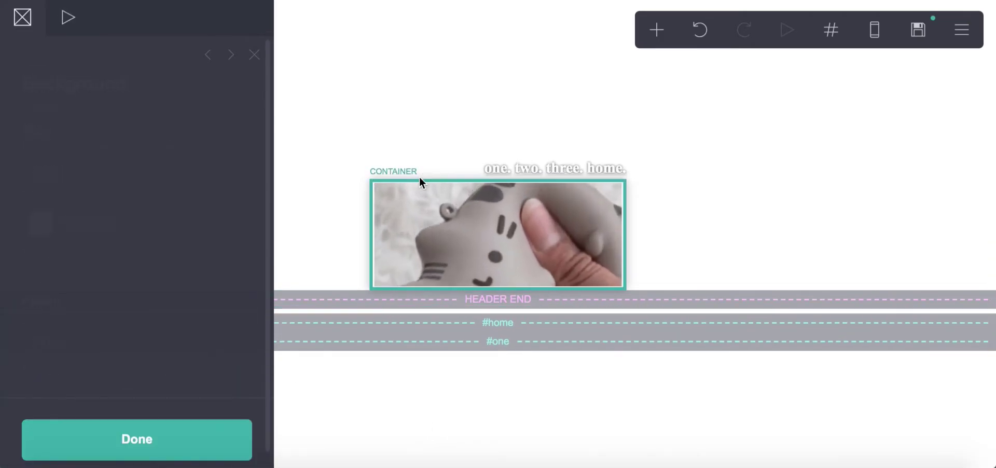
pyautogui.click(256, 52)
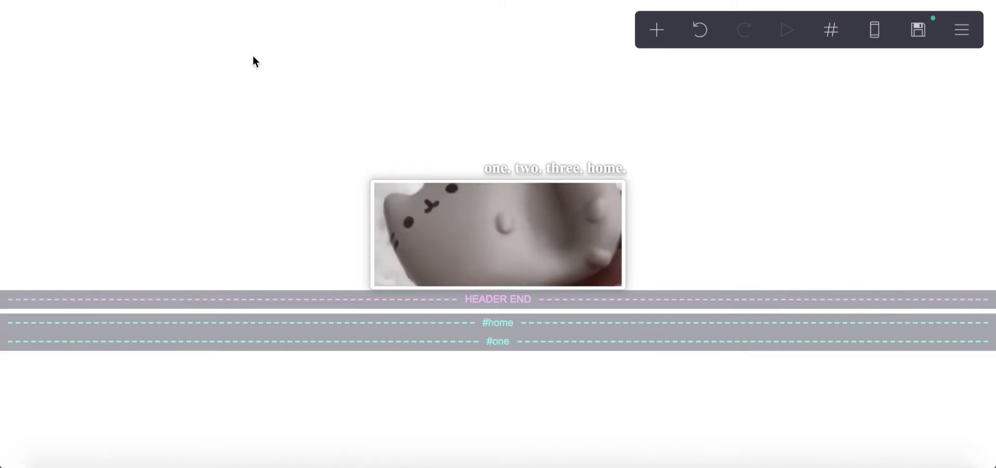
# Add a container below the #one section break and duplicate it to get two stacked empty containers.
pyautogui.click(661, 36)
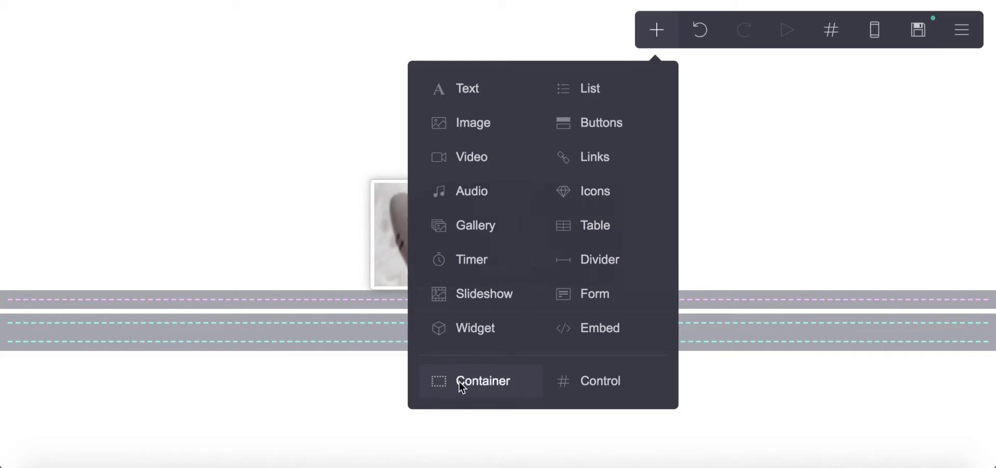
pyautogui.click(459, 381)
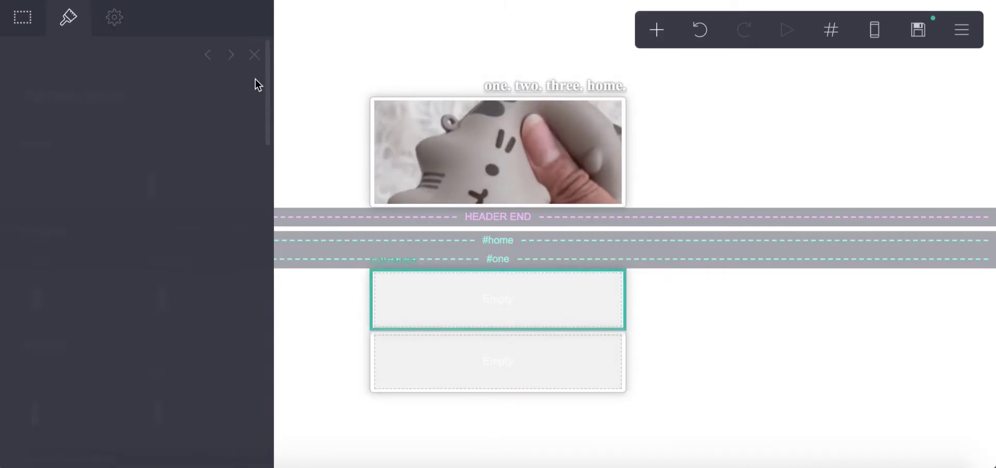
pyautogui.click(252, 54)
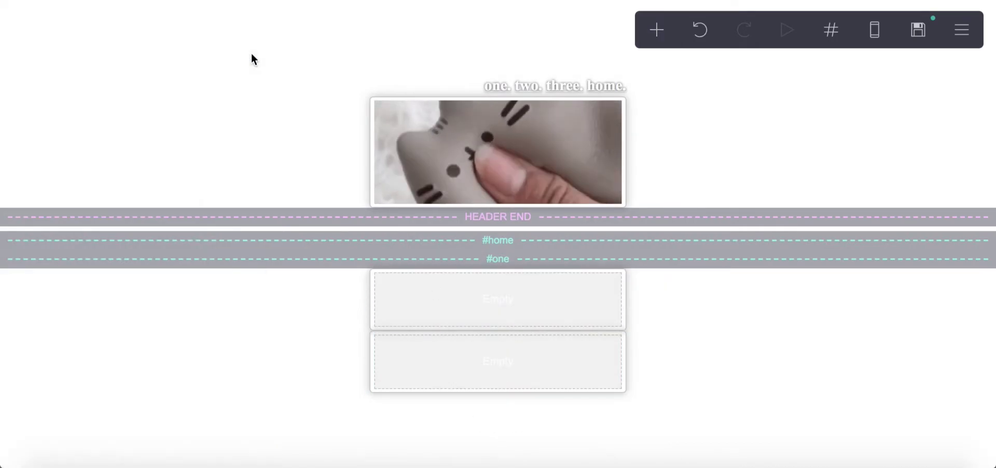
# Add a text element and place it inside the upper empty container of the #one section.
pyautogui.click(656, 32)
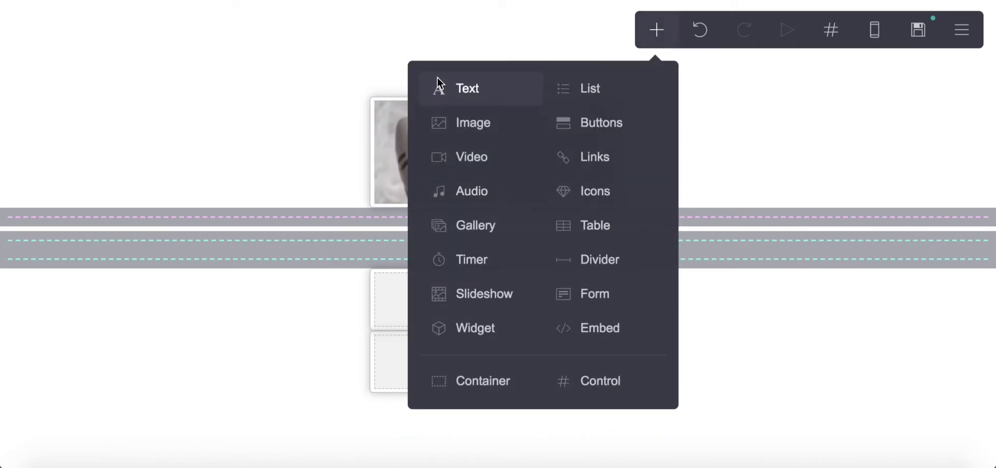
pyautogui.click(438, 87)
pyautogui.moveTo(571, 394); pyautogui.dragTo(581, 293)
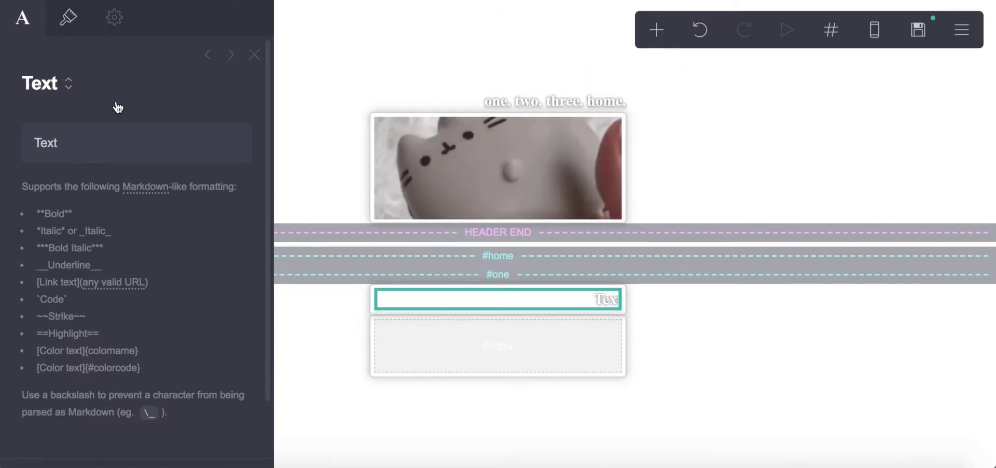
# Set the alignment of the text in the upper #one container to Left.
pyautogui.click(68, 19)
pyautogui.scroll(-5, 133, 332)
pyautogui.scroll(-6, 126, 300)
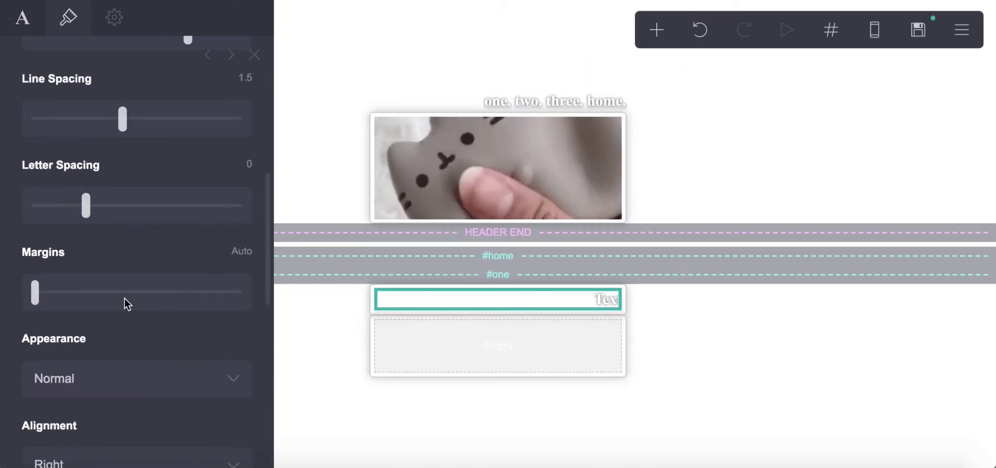
pyautogui.click(93, 297)
pyautogui.click(80, 263)
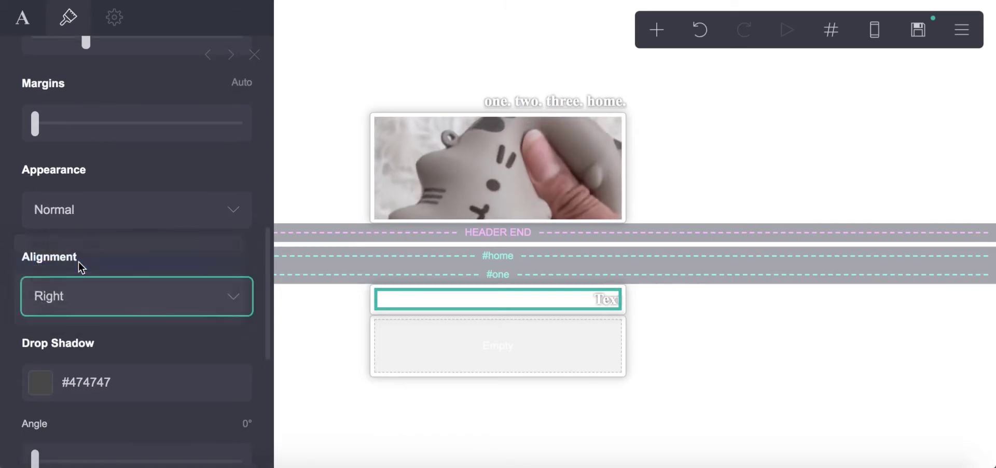
# Replace the text in the upper #one container with ABOUT.
pyautogui.click(12, 18)
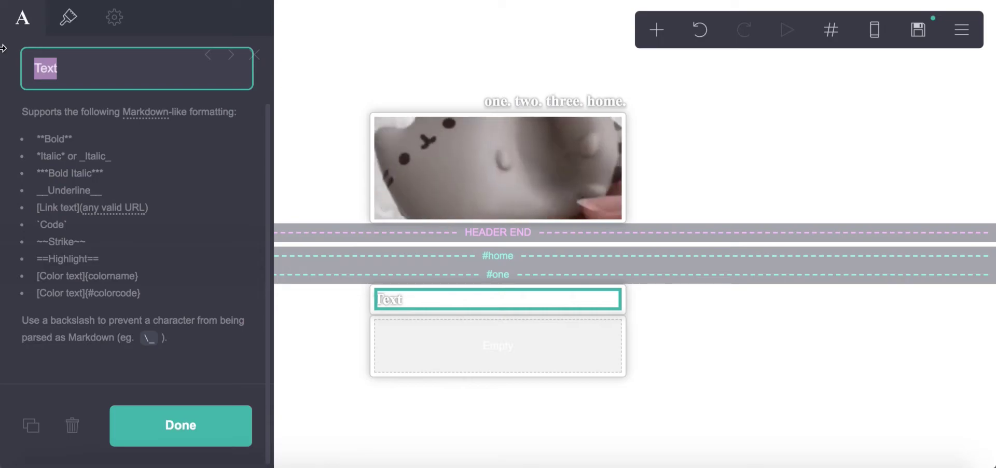
pyautogui.write('ABOU')
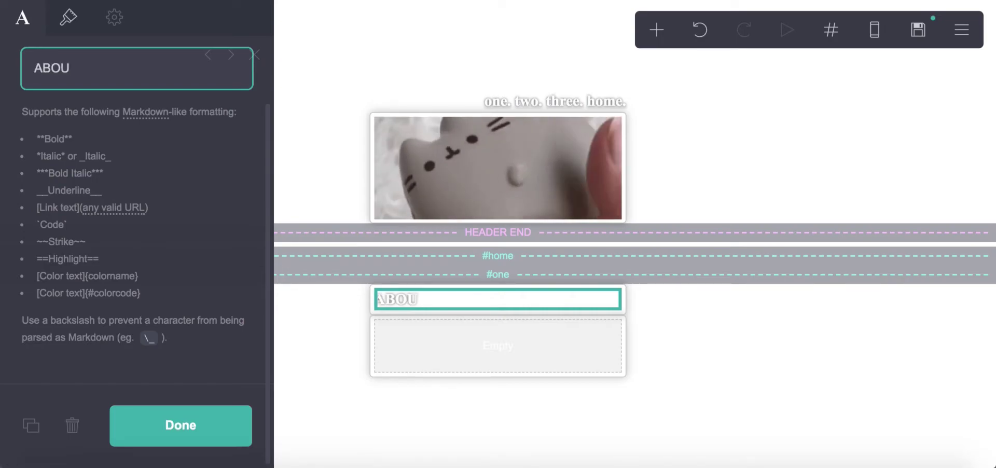
pyautogui.write('T')
pyautogui.click(68, 17)
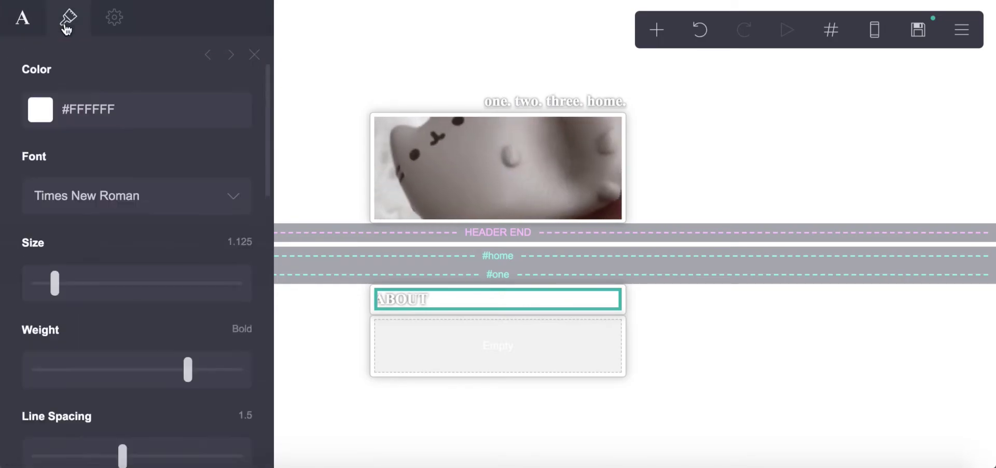
pyautogui.click(348, 416)
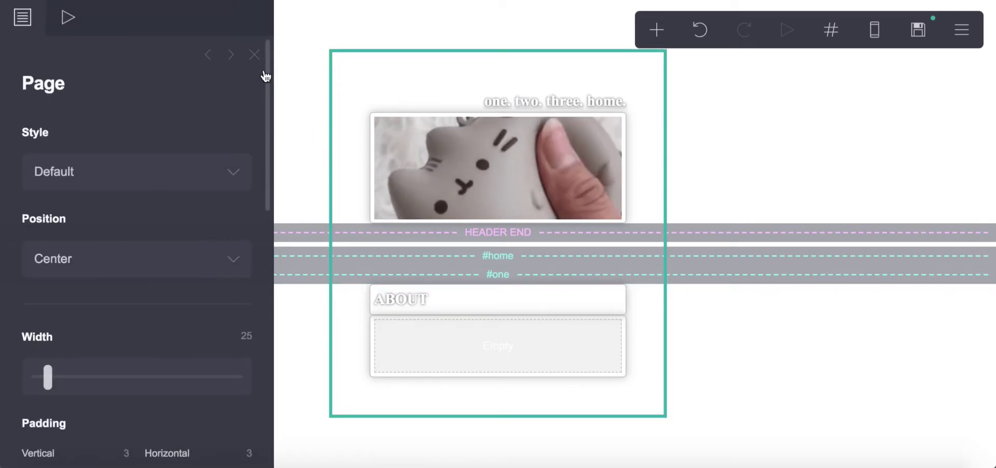
# Add a second text element and place it below ABOUT inside the upper #one container.
pyautogui.click(279, 57)
pyautogui.click(657, 29)
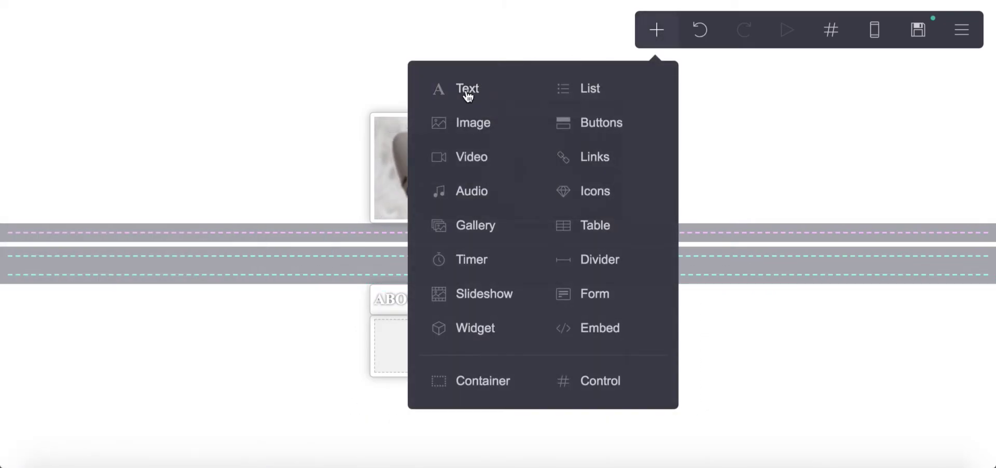
pyautogui.click(466, 92)
pyautogui.moveTo(405, 377); pyautogui.dragTo(386, 283)
# Set the color of the new text below ABOUT to #9E9E9E and its size to 0.75.
pyautogui.scroll(-10, 175, 227)
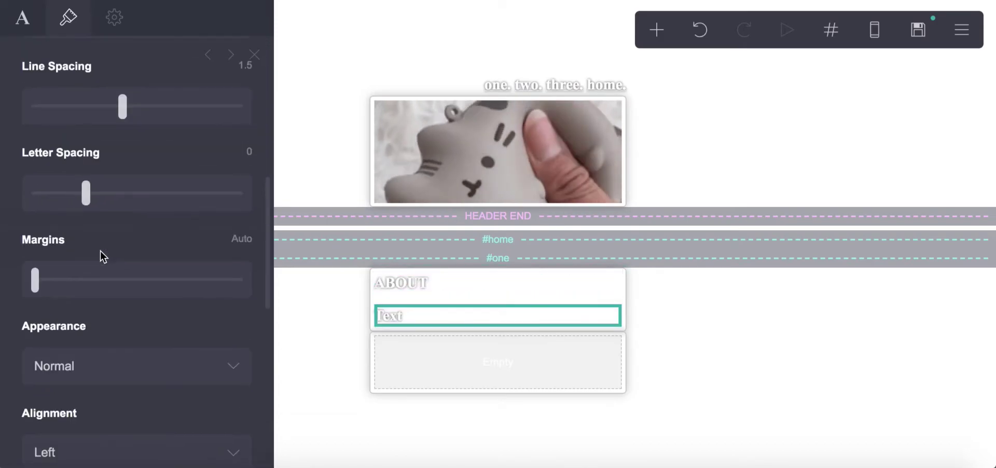
pyautogui.scroll(-3, 73, 319)
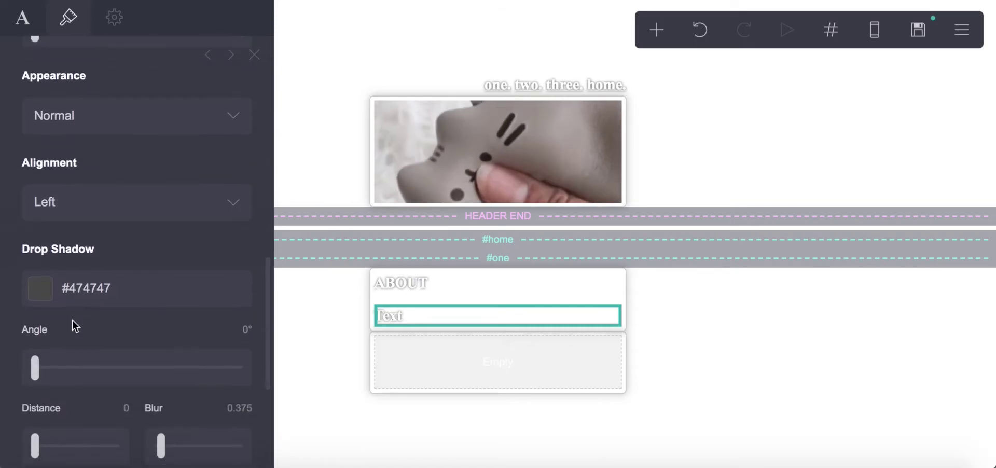
pyautogui.scroll(5, 73, 320)
pyautogui.scroll(-8, 73, 320)
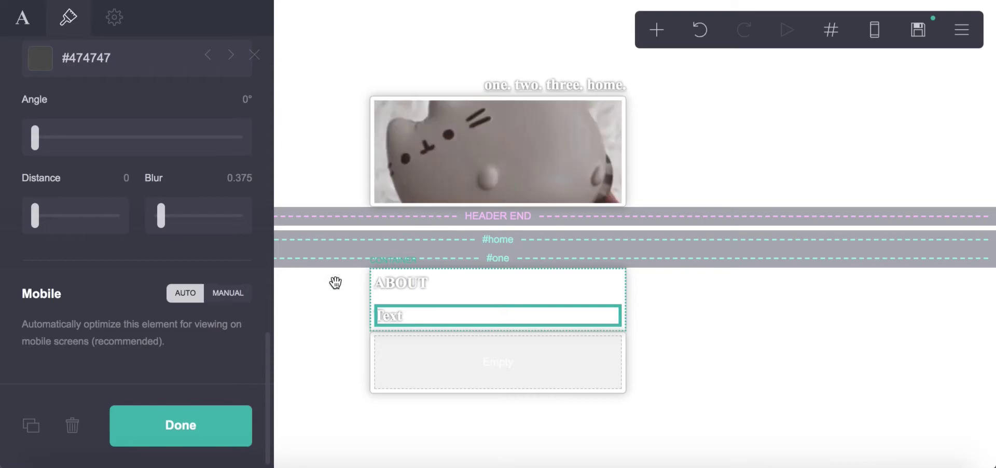
pyautogui.scroll(3, 98, 203)
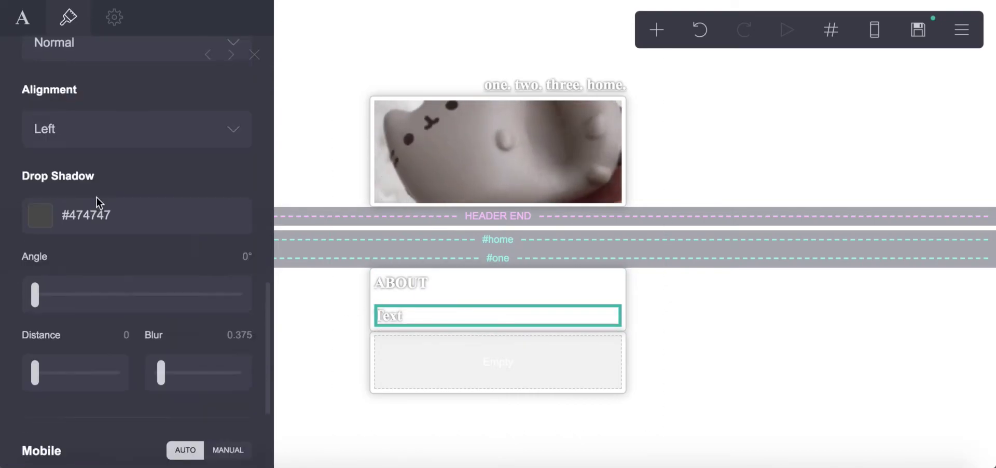
pyautogui.scroll(5, 97, 202)
pyautogui.click(97, 197)
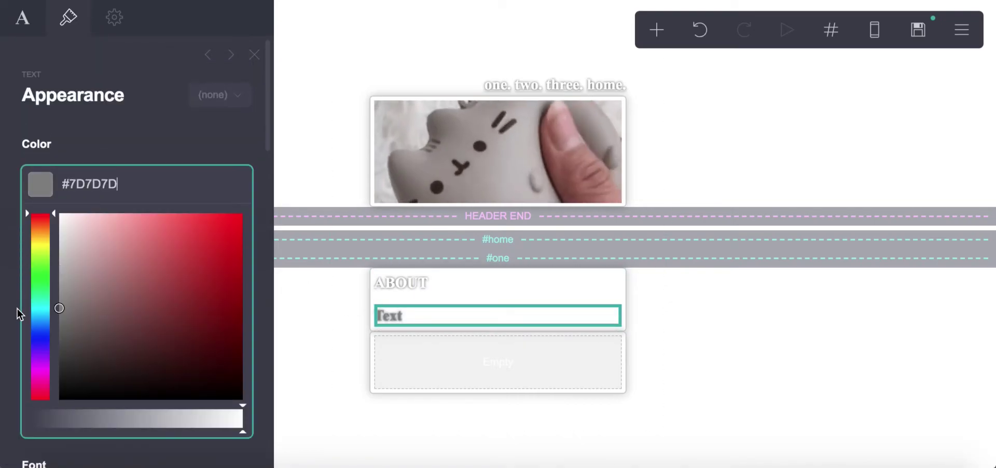
pyautogui.click(127, 98)
pyautogui.moveTo(53, 363); pyautogui.dragTo(45, 363)
# Remove the drop shadow color from the small text below ABOUT.
pyautogui.scroll(-5, 62, 353)
pyautogui.scroll(-3, 67, 334)
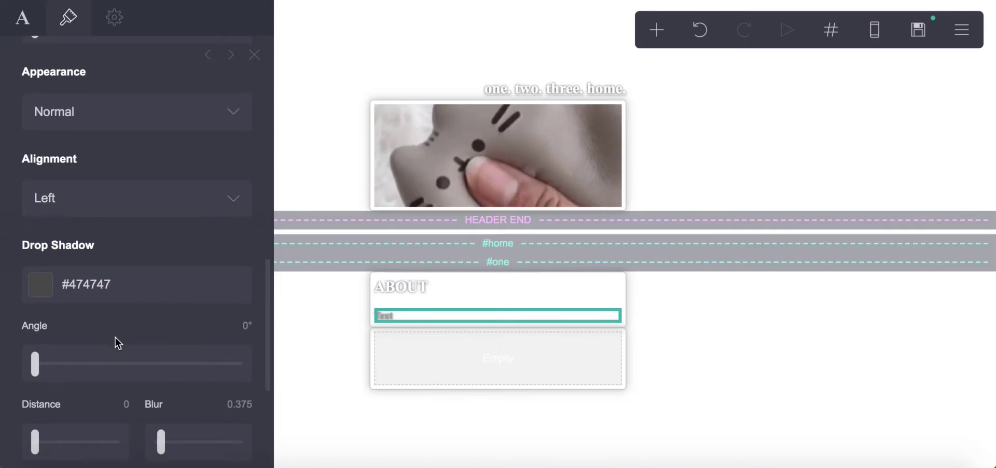
pyautogui.click(86, 280)
# Set the small text's font to Default, its weight to Medium and its size to 0.625.
pyautogui.scroll(8, 70, 266)
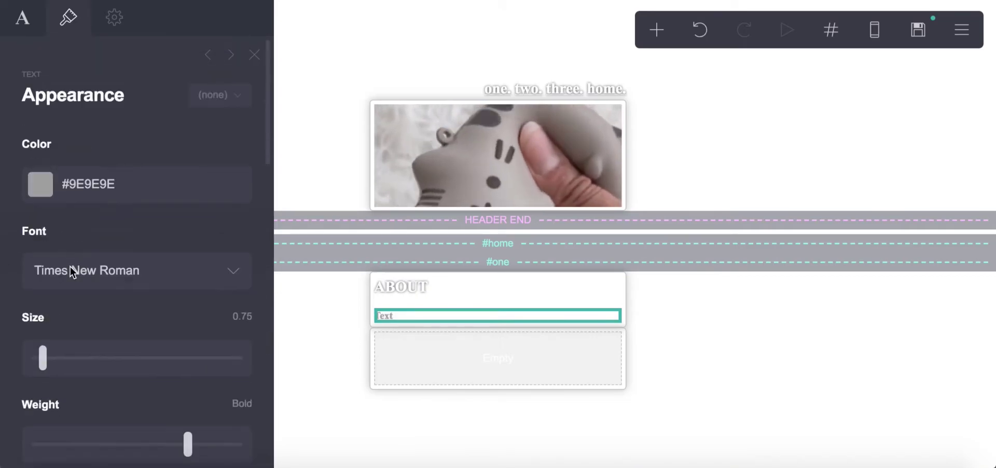
pyautogui.click(92, 265)
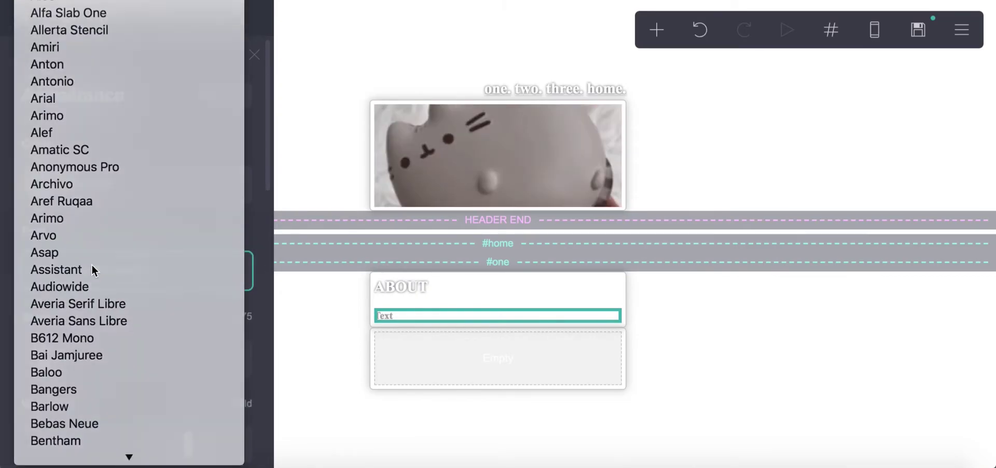
pyautogui.click(92, 265)
pyautogui.moveTo(188, 458); pyautogui.dragTo(138, 453)
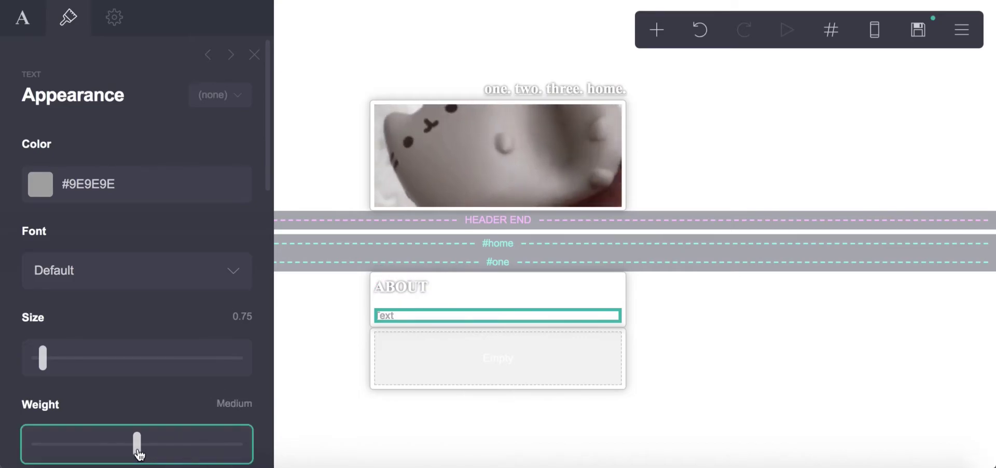
pyautogui.moveTo(43, 357); pyautogui.dragTo(38, 358)
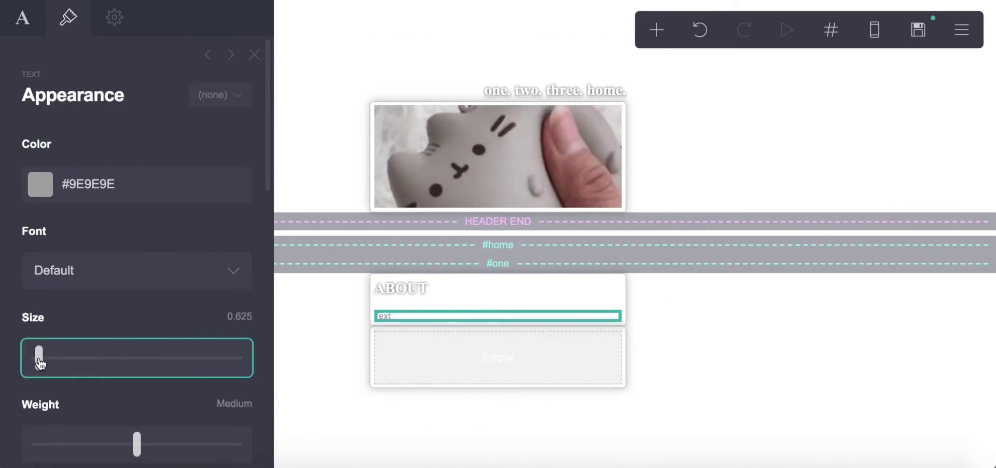
# Set the spacing of the container holding ABOUT and the small text to 0.
pyautogui.click(373, 301)
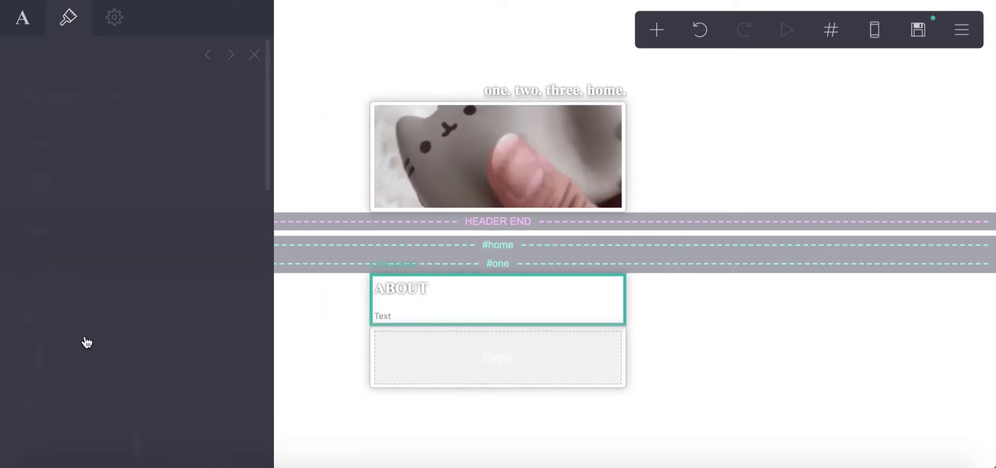
pyautogui.scroll(-12, 85, 337)
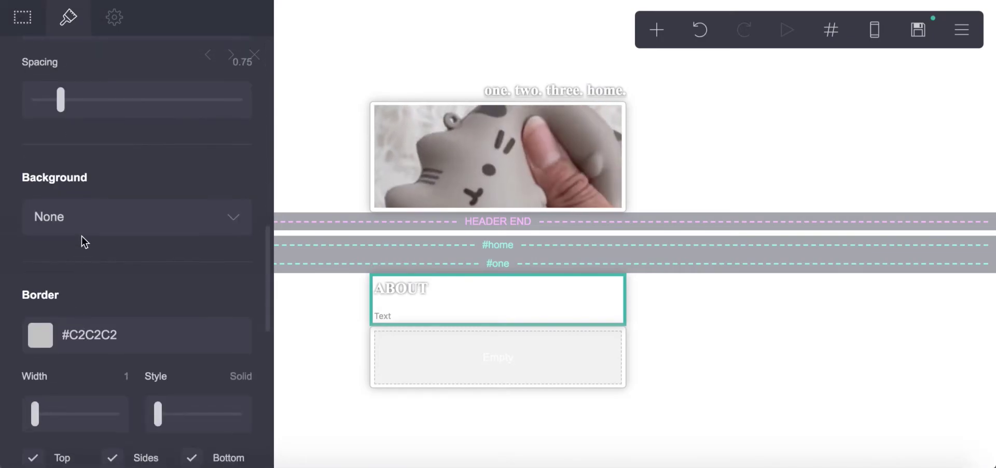
pyautogui.moveTo(62, 119); pyautogui.dragTo(31, 108)
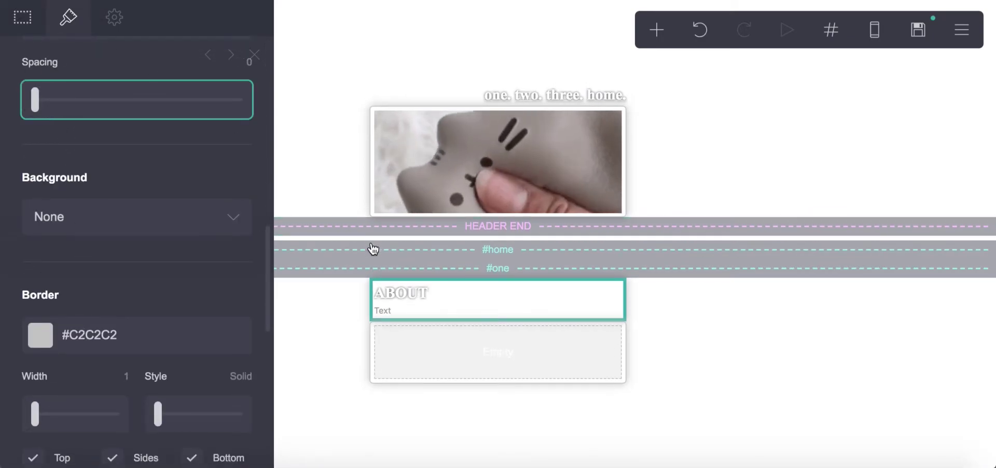
# Reduce the line spacing of the ABOUT heading to one increment below 1.375.
pyautogui.click(384, 323)
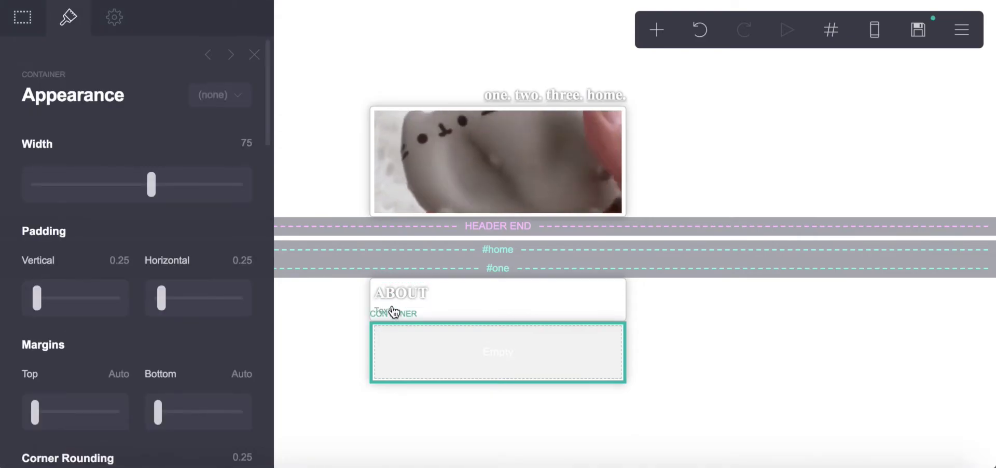
pyautogui.click(393, 301)
pyautogui.scroll(-6, 73, 184)
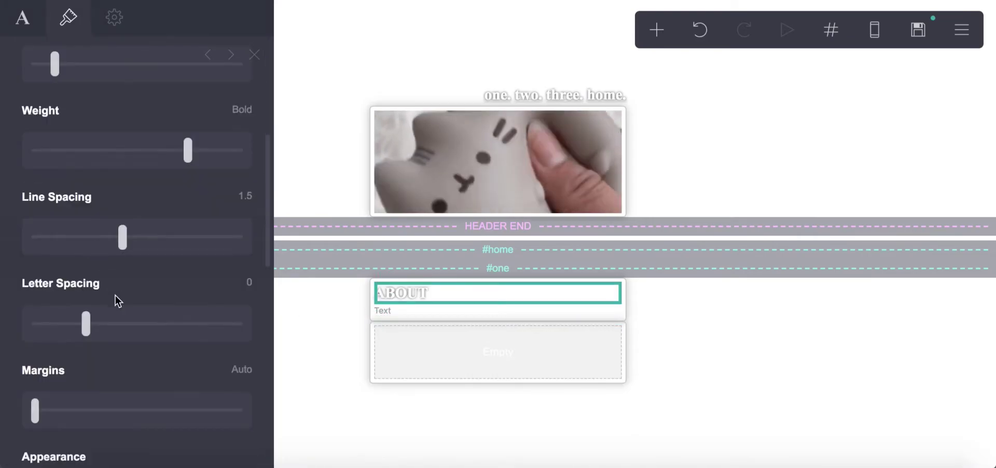
pyautogui.moveTo(115, 243); pyautogui.dragTo(105, 243)
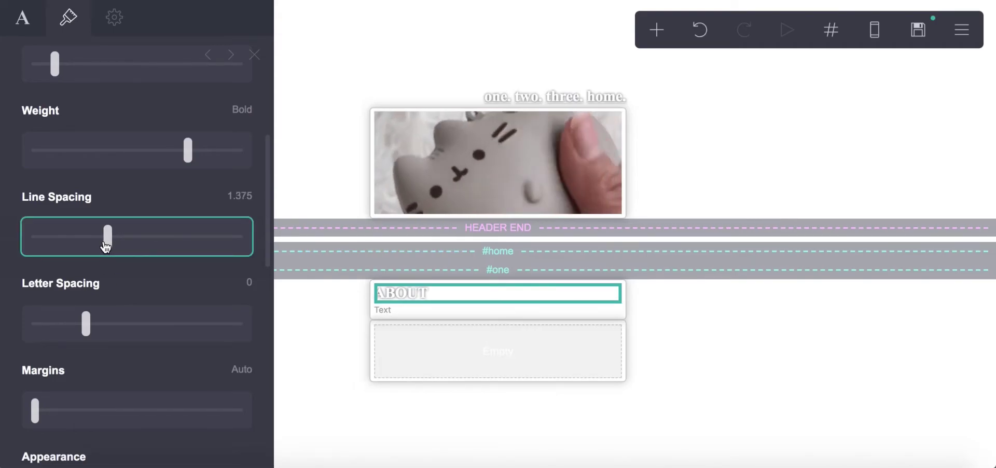
pyautogui.press('Left')
# Replace the small text below ABOUT with "info" repeated eight times and paste that line three more times after it.
pyautogui.click(395, 310)
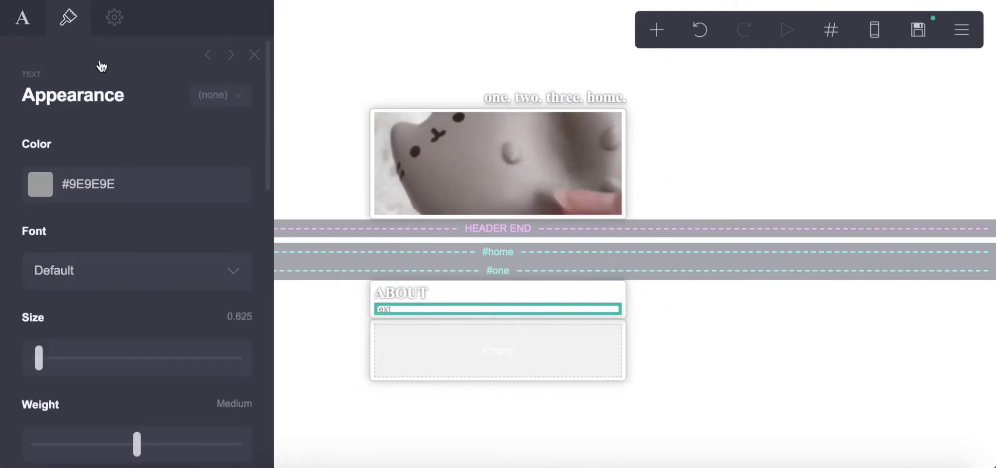
pyautogui.click(35, 27)
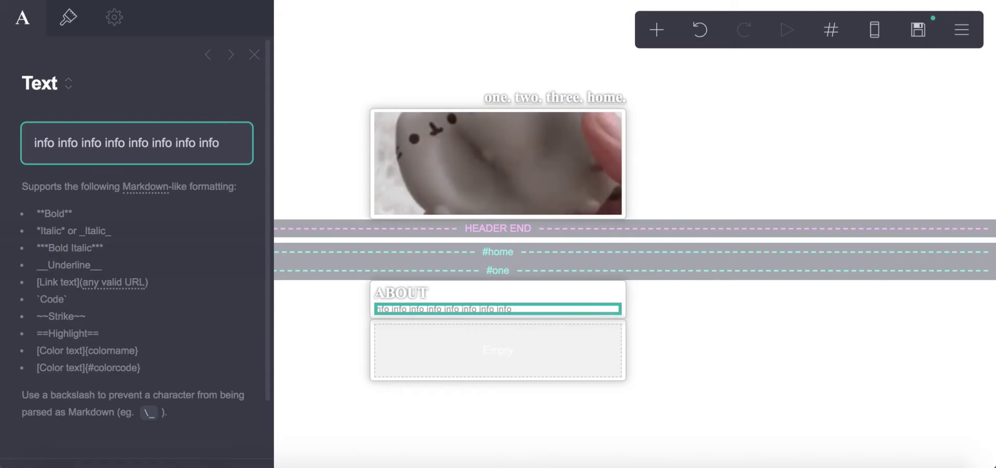
pyautogui.hotkey('ctrl', 'a')
pyautogui.hotkey('ctrl', 'c')
pyautogui.press('Right')
pyautogui.hotkey('ctrl', 'v')
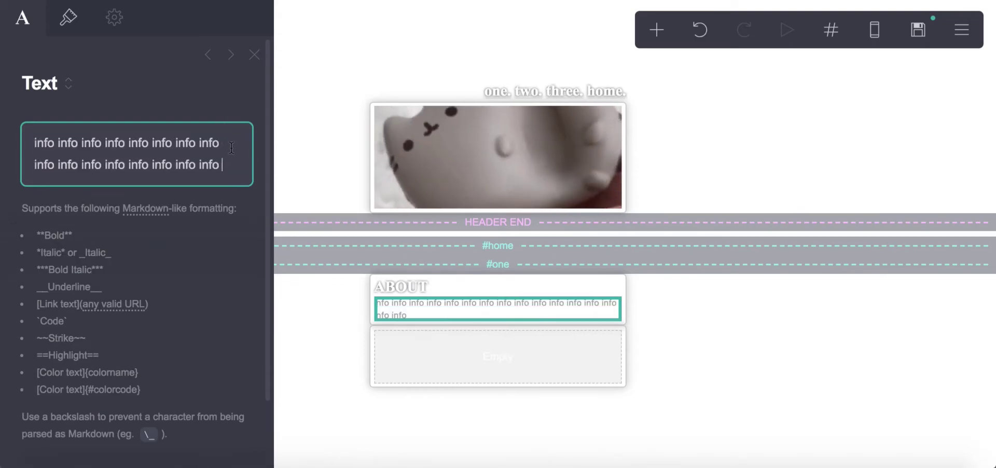
pyautogui.hotkey('ctrl', 'v')
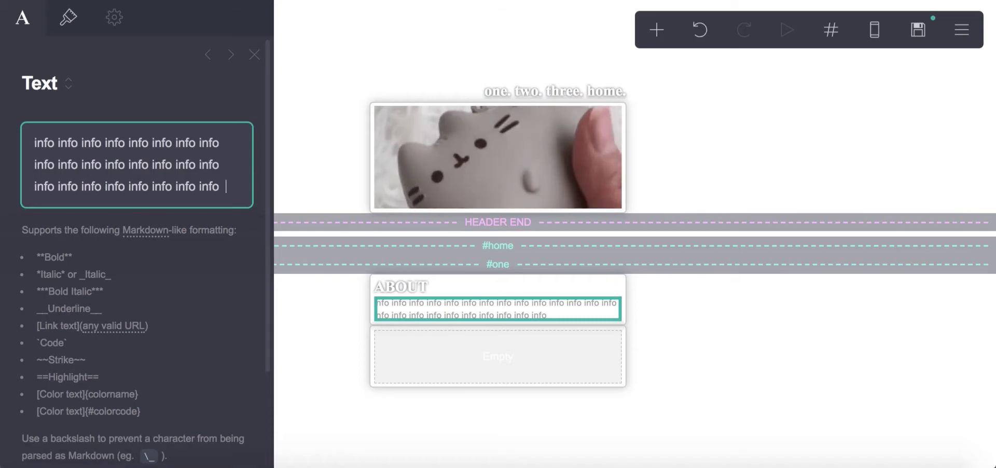
pyautogui.hotkey('ctrl', 'v')
# Set the line spacing of the info paragraph to 1.25.
pyautogui.click(68, 17)
pyautogui.scroll(-8, 113, 259)
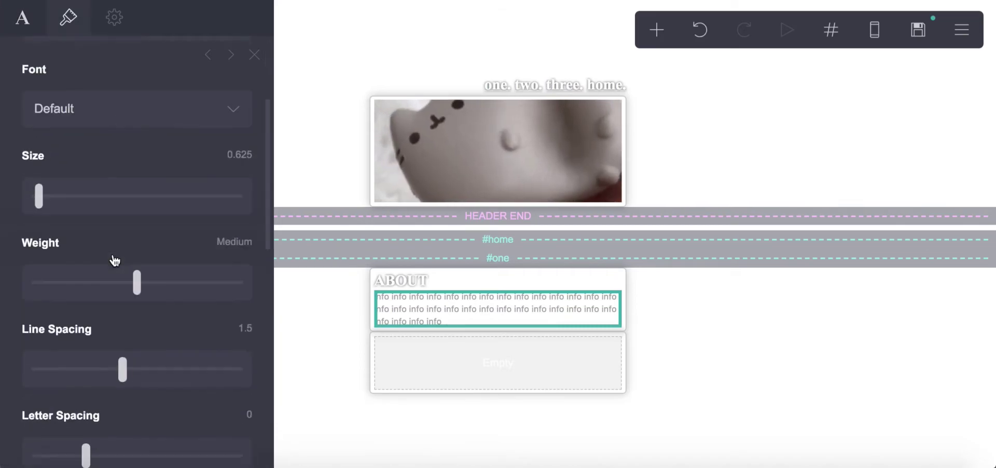
pyautogui.moveTo(109, 270); pyautogui.dragTo(103, 269)
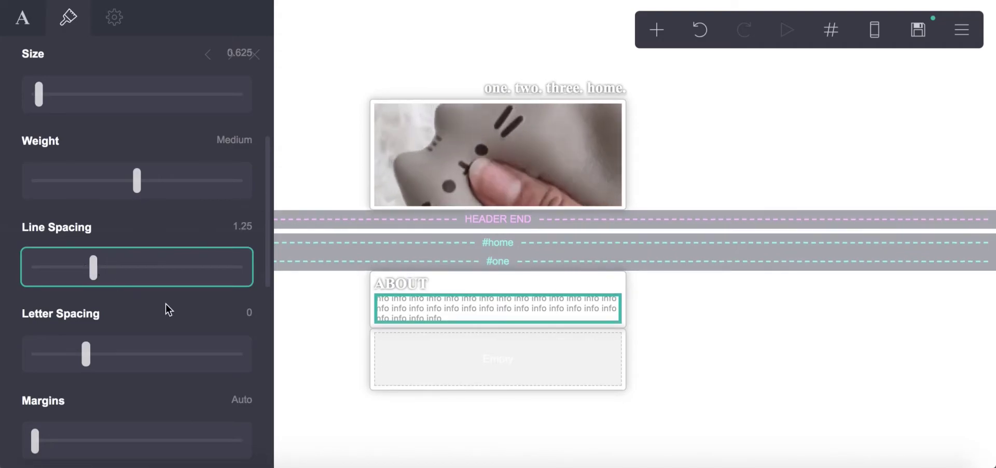
pyautogui.click(395, 424)
# Duplicate the #one section break and place one of the two breaks between the ABOUT container and the empty container.
pyautogui.click(449, 263)
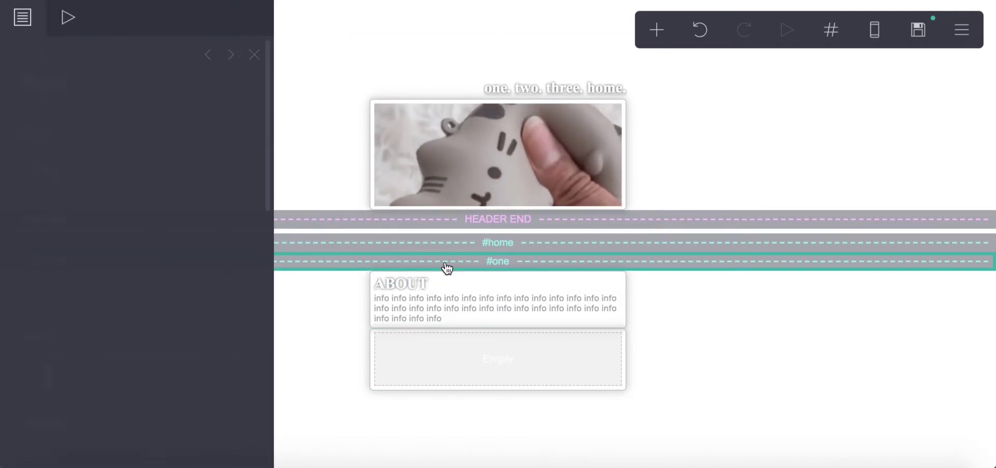
pyautogui.scroll(-10, 108, 421)
pyautogui.click(38, 438)
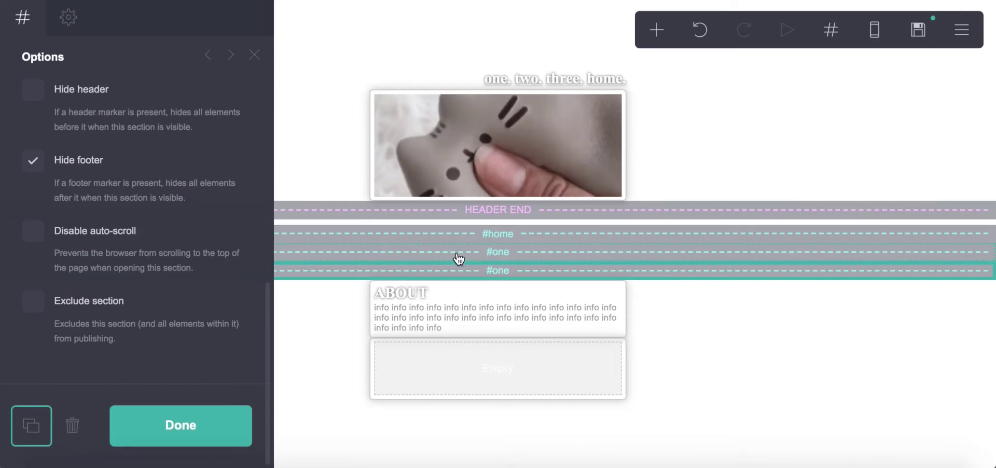
pyautogui.moveTo(441, 268); pyautogui.dragTo(375, 341)
# Rename the section break below the ABOUT container as two.
pyautogui.scroll(7, 124, 171)
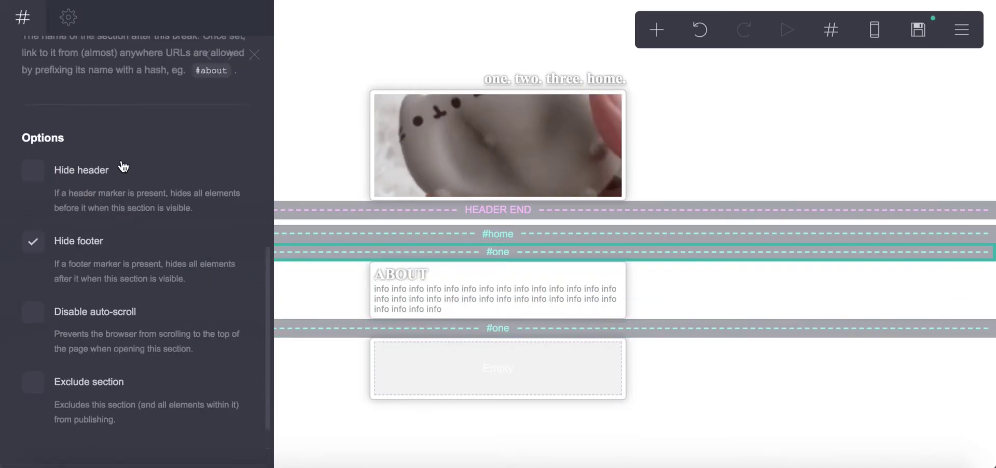
pyautogui.click(344, 328)
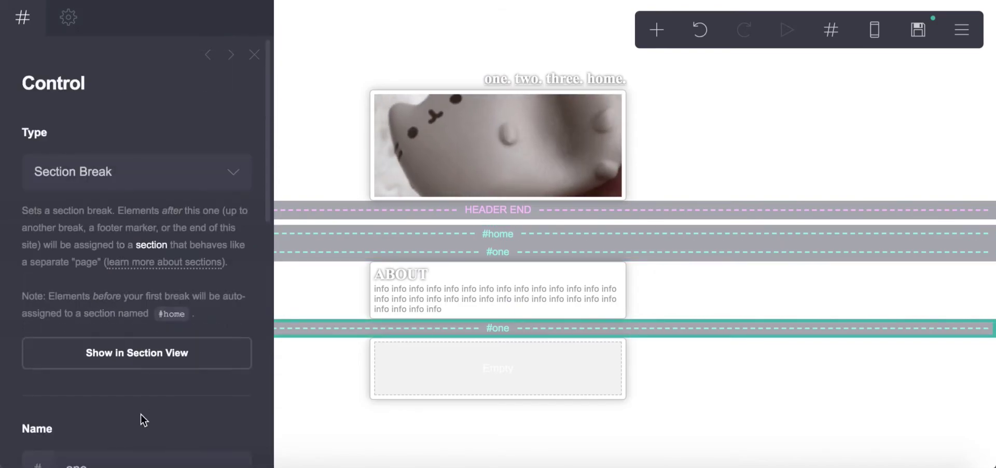
pyautogui.scroll(-2, 141, 414)
pyautogui.doubleClick(79, 400)
pyautogui.write('t')
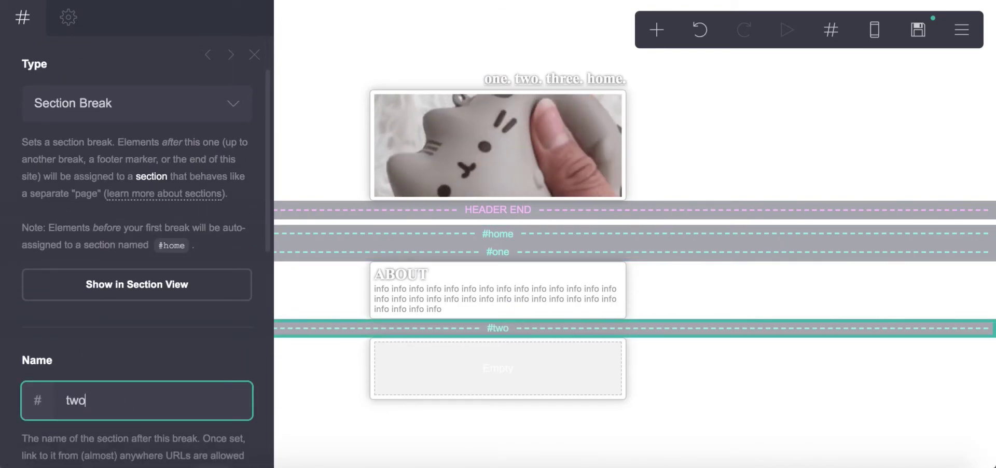
pyautogui.write('wo')
# Create a section break named three from a copy of #two and place it below the empty container.
pyautogui.scroll(-10, 18, 327)
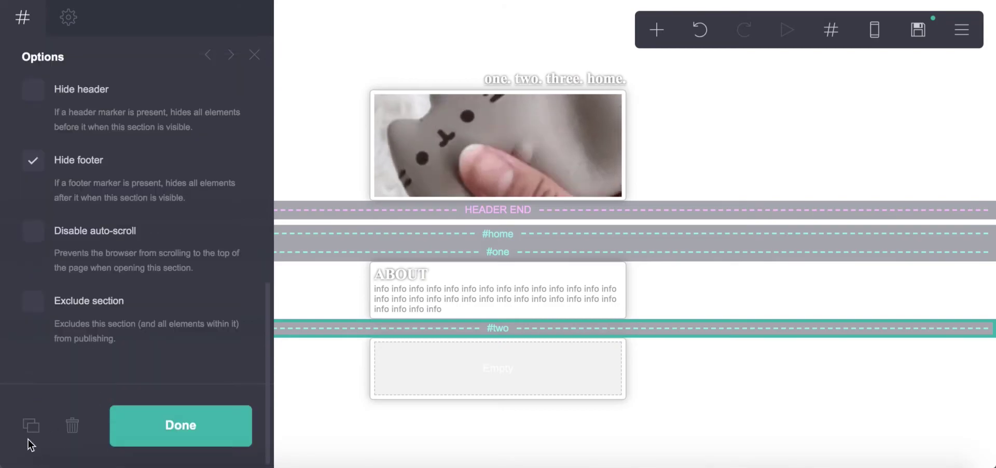
pyautogui.click(30, 425)
pyautogui.scroll(15, 104, 232)
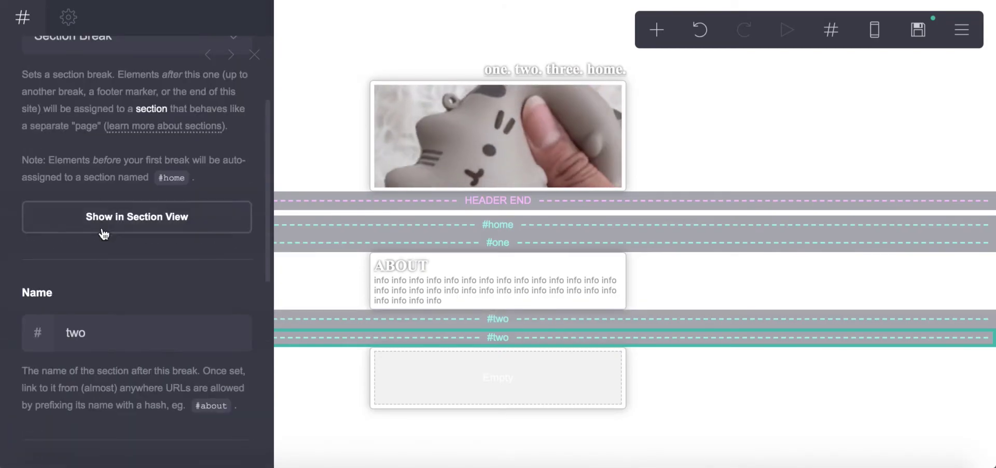
pyautogui.scroll(-4, 113, 407)
pyautogui.click(45, 380)
pyautogui.press('super+a')
pyautogui.write('three')
pyautogui.moveTo(385, 342); pyautogui.dragTo(388, 410)
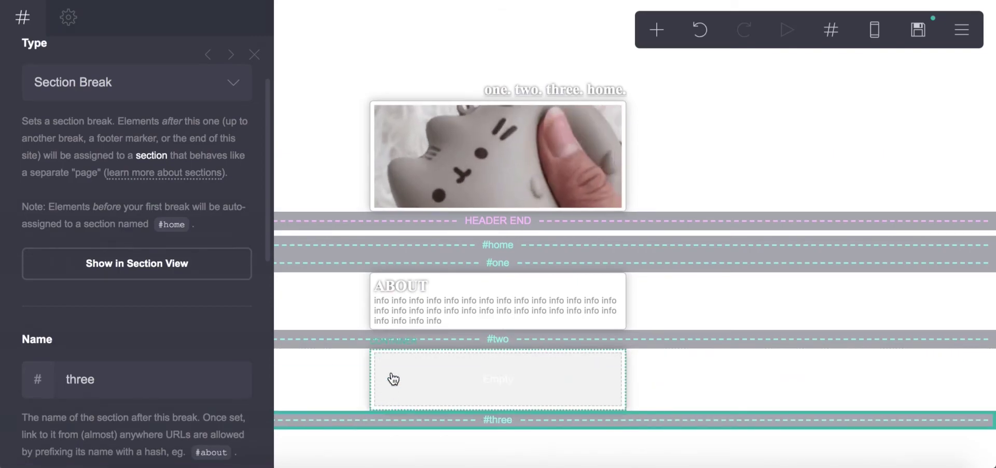
# Duplicate the empty container of the #two section and place one of the two below the #three section break.
pyautogui.click(497, 374)
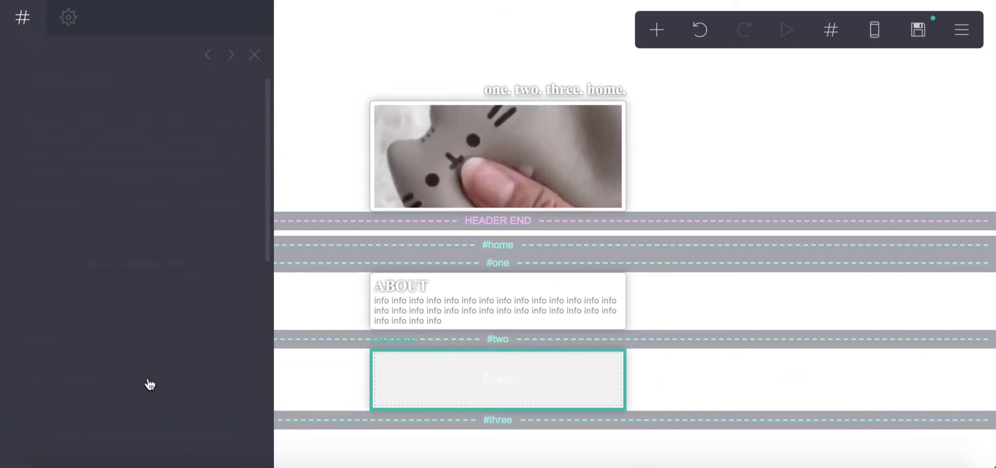
pyautogui.scroll(-10, 40, 329)
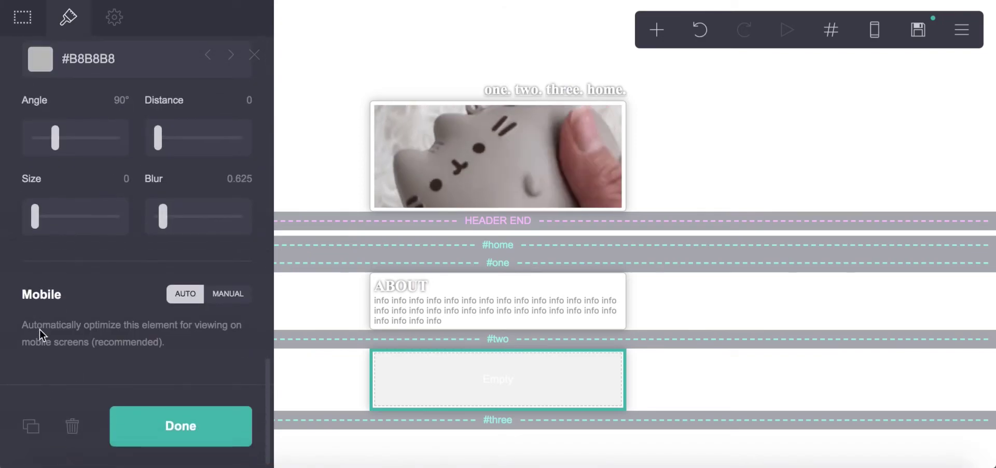
pyautogui.click(32, 426)
pyautogui.moveTo(378, 456); pyautogui.dragTo(389, 334)
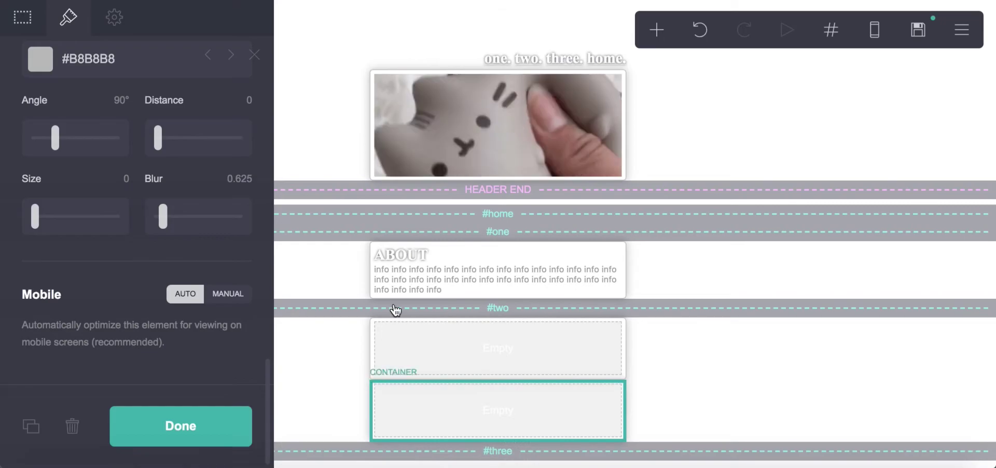
pyautogui.moveTo(356, 406); pyautogui.dragTo(367, 377)
pyautogui.moveTo(360, 455); pyautogui.dragTo(372, 374)
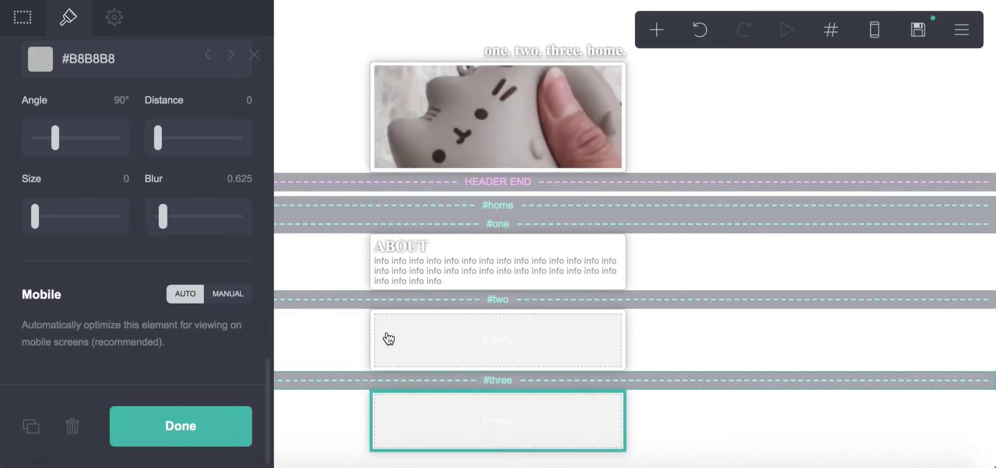
# Duplicate the ABOUT heading into the empty container of section #two and change its text to B4 YOU FOLLOW.
pyautogui.click(418, 253)
pyautogui.scroll(-10, 27, 402)
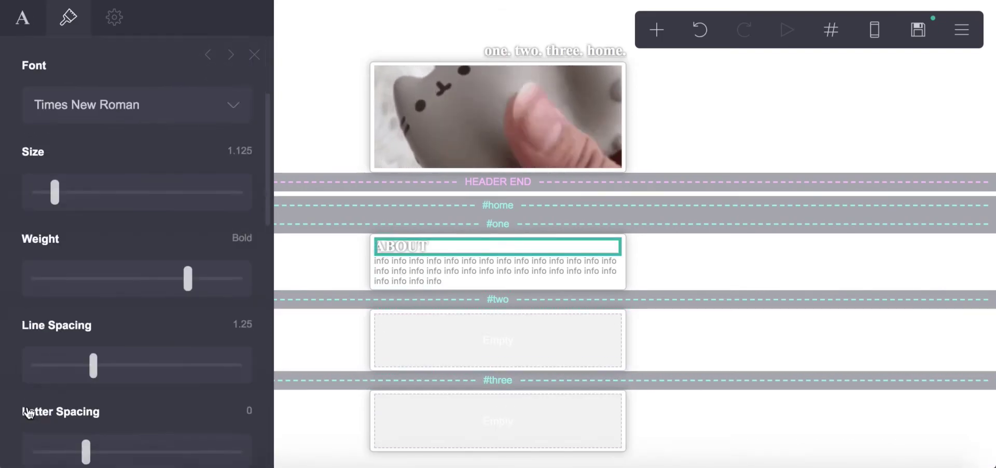
pyautogui.click(37, 410)
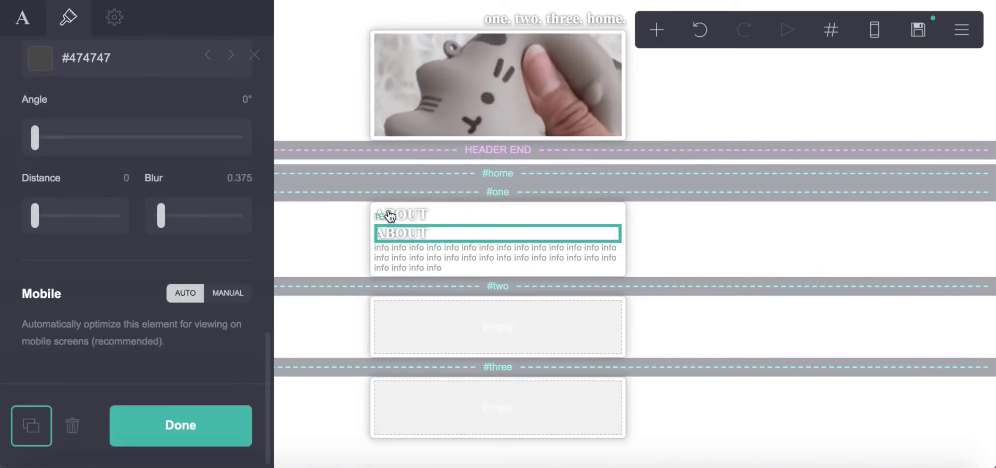
pyautogui.moveTo(395, 289); pyautogui.dragTo(397, 325)
pyautogui.click(23, 17)
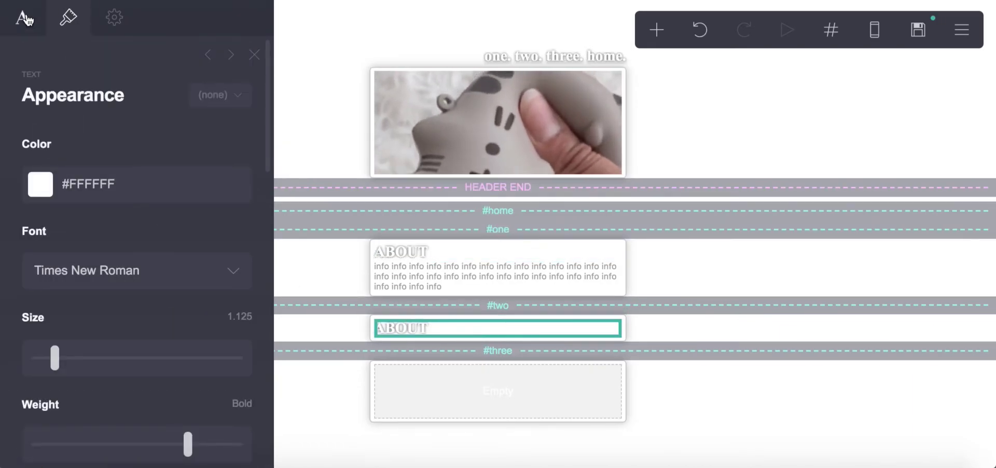
pyautogui.click(102, 139)
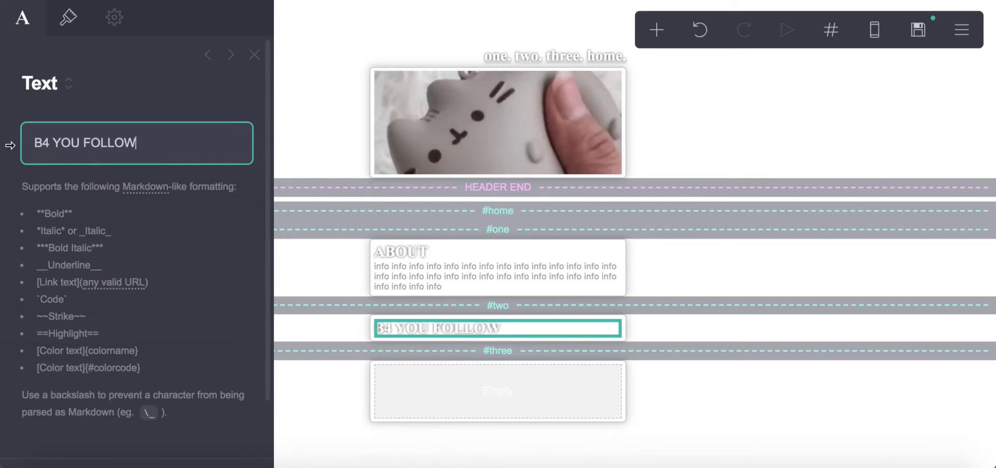
# Duplicate the info paragraph of the ABOUT container and place one of the two below the B4 YOU FOLLOW heading.
pyautogui.click(393, 271)
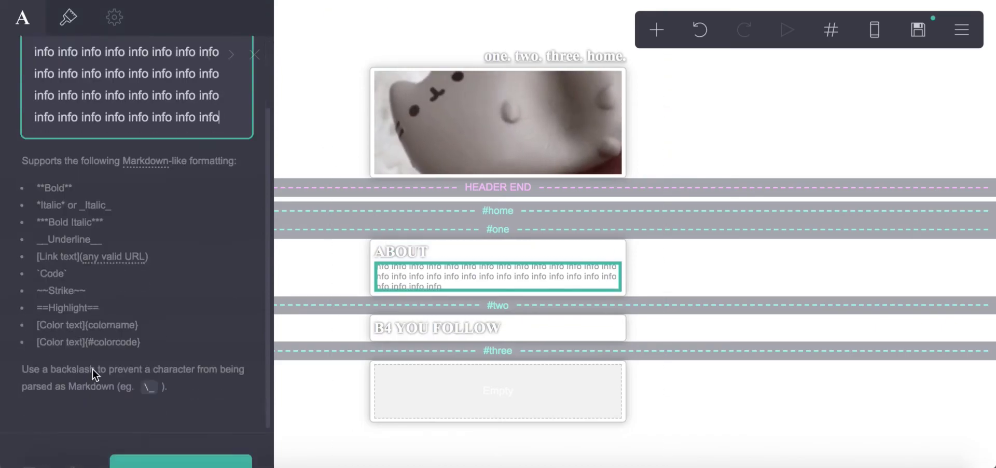
pyautogui.scroll(-2, 92, 369)
pyautogui.click(30, 424)
pyautogui.moveTo(396, 280); pyautogui.dragTo(418, 344)
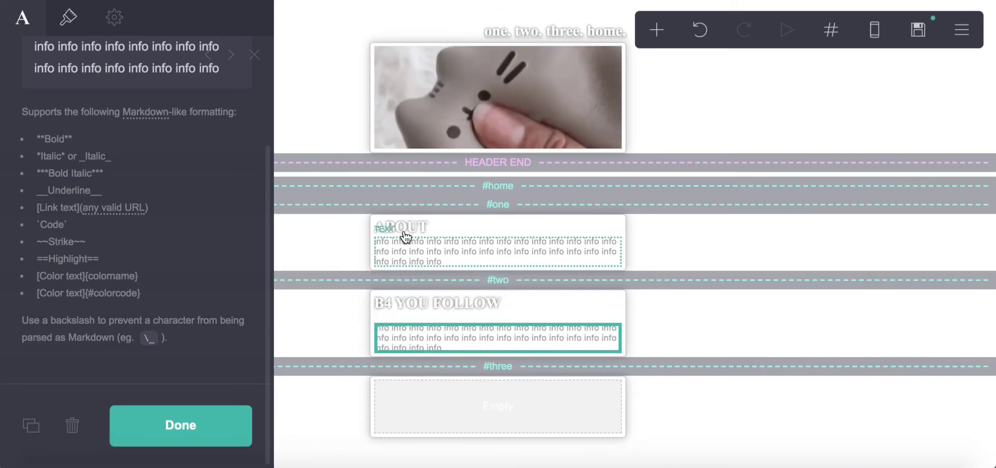
# Set the contents spacing of the B4 YOU FOLLOW container to 0.
pyautogui.click(627, 299)
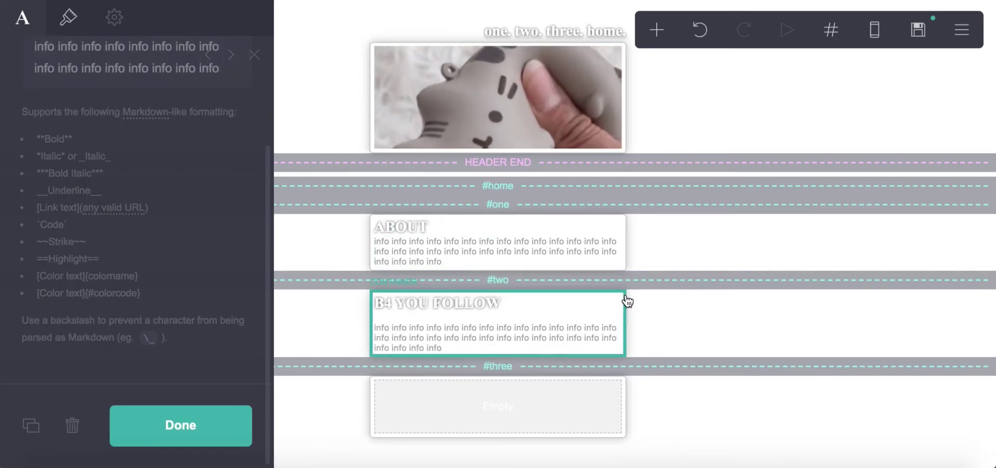
pyautogui.click(64, 28)
pyautogui.scroll(-15, 68, 270)
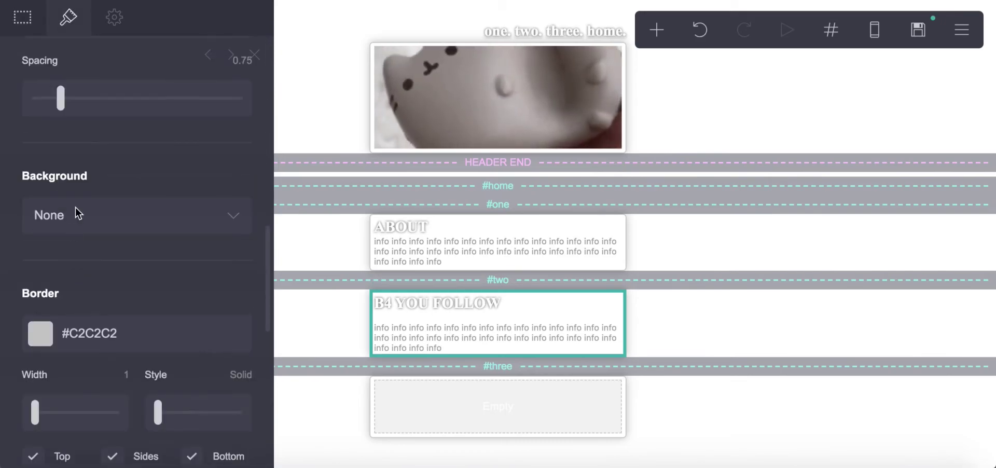
pyautogui.scroll(3, 76, 212)
pyautogui.moveTo(62, 210); pyautogui.dragTo(21, 207)
# Duplicate the B4 YOU FOLLOW heading and change the copy's text to DON'T FOLLOW IF.
pyautogui.click(404, 302)
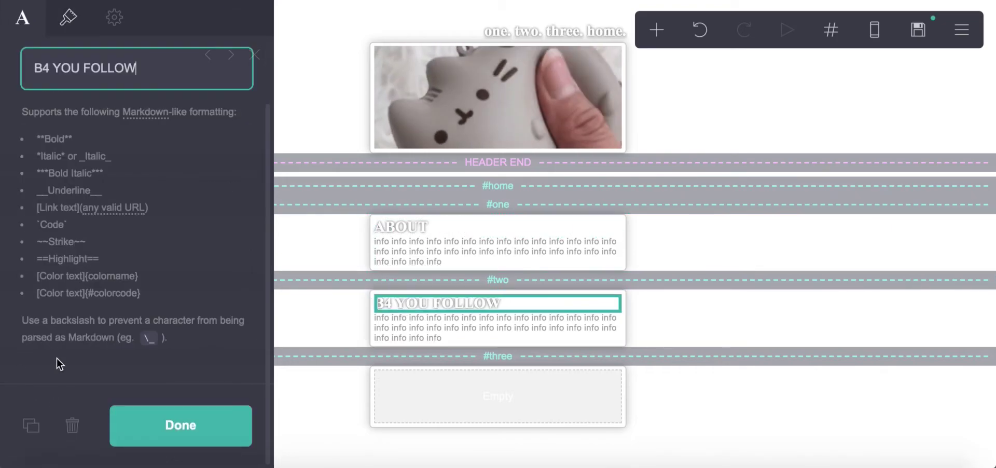
pyautogui.click(26, 435)
pyautogui.moveTo(137, 68); pyautogui.dragTo(4, 64)
pyautogui.write("DON'T FOLLOW IF")
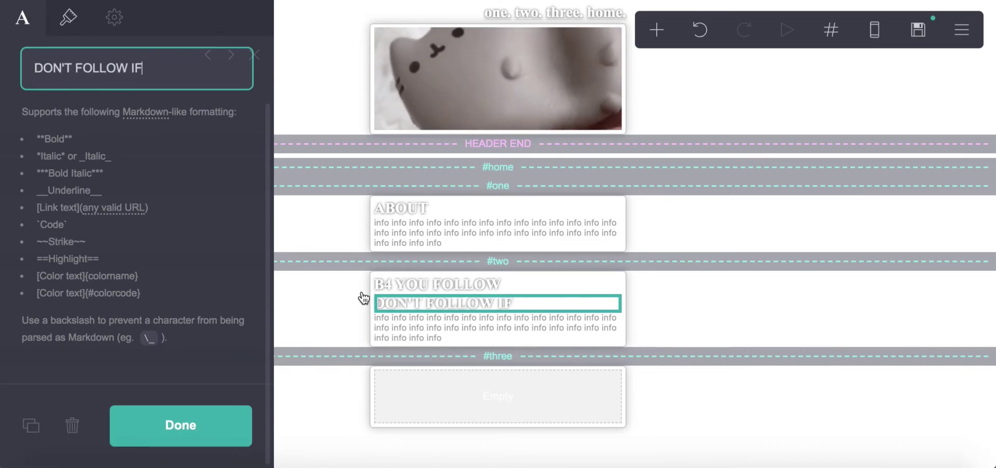
# Duplicate the info paragraph in section #two and place one of the two between the B4 YOU FOLLOW and DON'T FOLLOW IF headings.
pyautogui.click(389, 326)
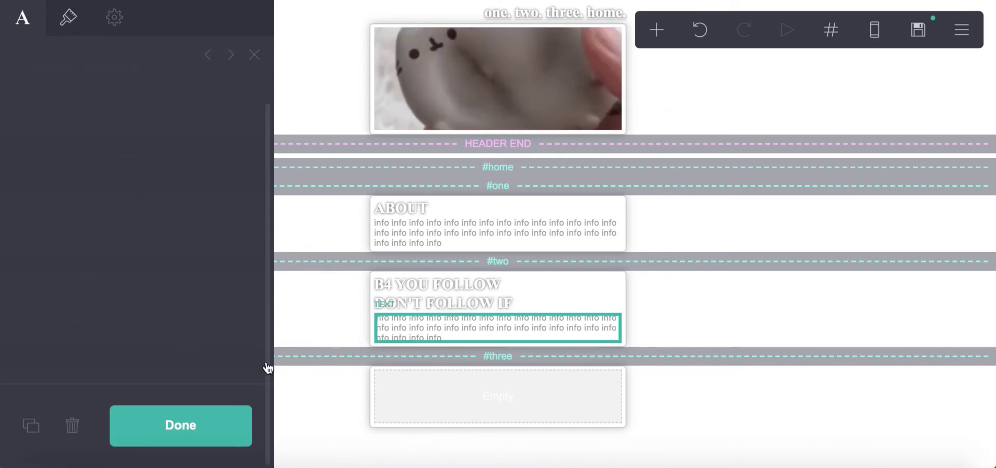
pyautogui.click(33, 427)
pyautogui.moveTo(389, 306); pyautogui.dragTo(398, 264)
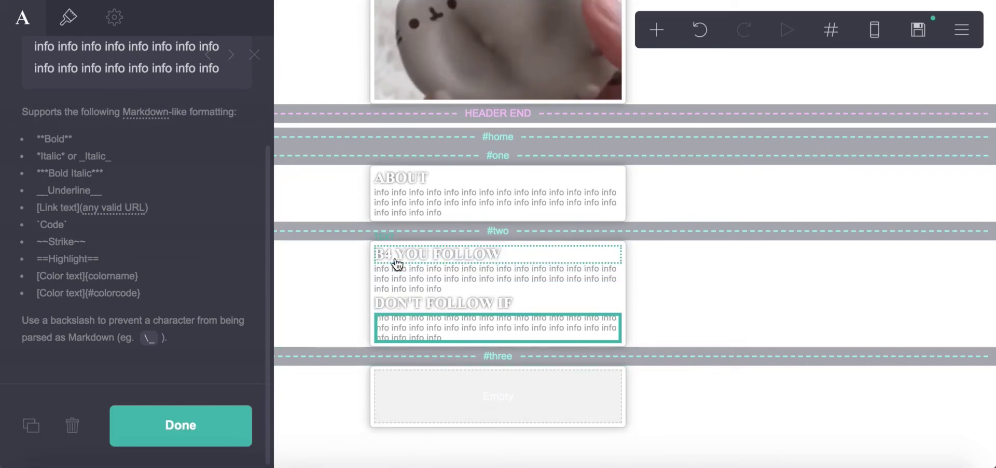
# Duplicate the DON'T FOLLOW IF heading and place one of the two in the empty container below #three.
pyautogui.click(392, 304)
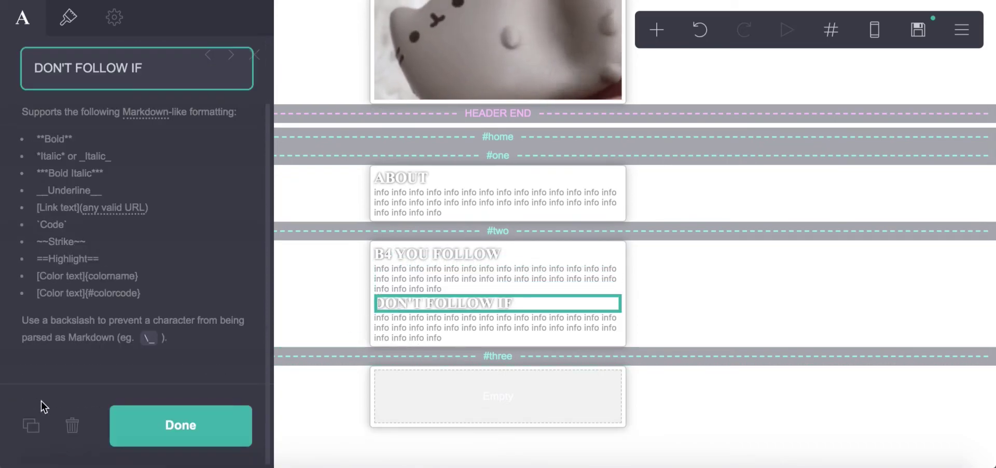
pyautogui.click(32, 424)
pyautogui.moveTo(405, 301); pyautogui.dragTo(412, 410)
pyautogui.scroll(3, 139, 223)
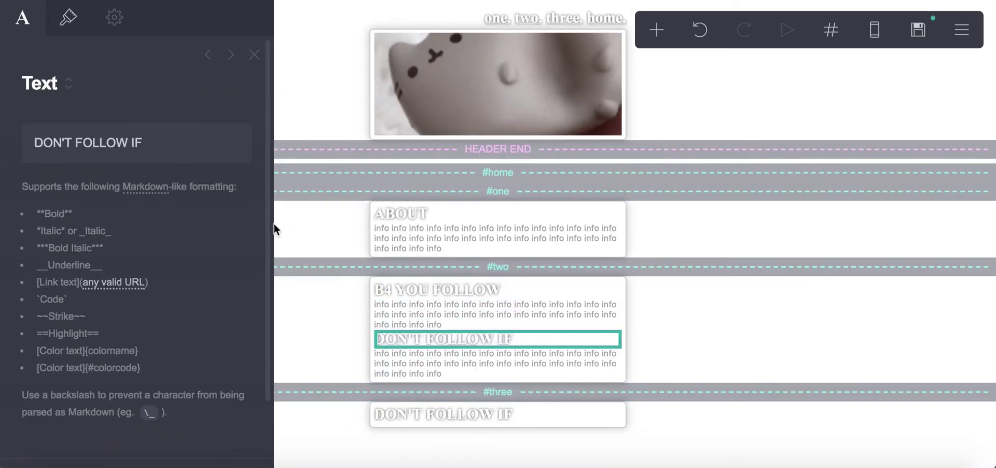
# Change the heading text in the #three container to INTERESTS.
pyautogui.click(437, 423)
pyautogui.click(115, 147)
pyautogui.hotkey('ctrl', 'a')
pyautogui.press('BackSpace')
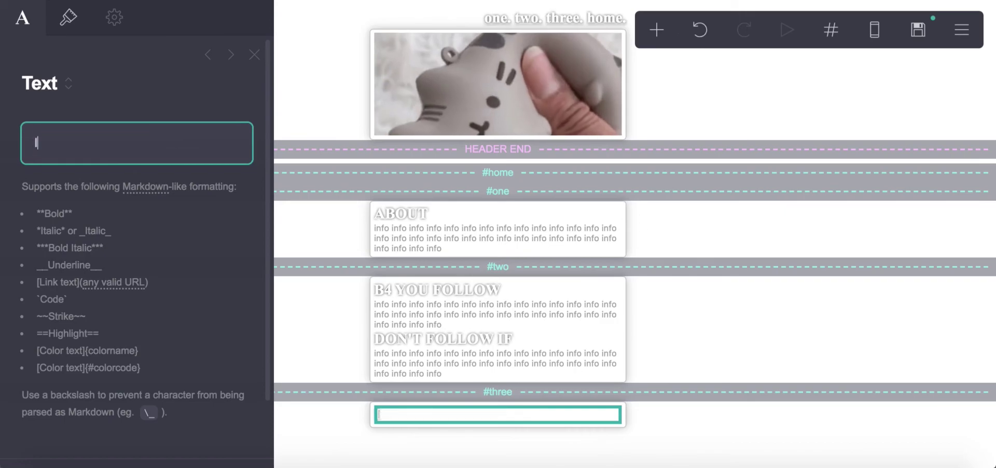
# Duplicate the info paragraph under DON'T FOLLOW IF and place one of the two below the INTERESTS heading.
pyautogui.click(410, 367)
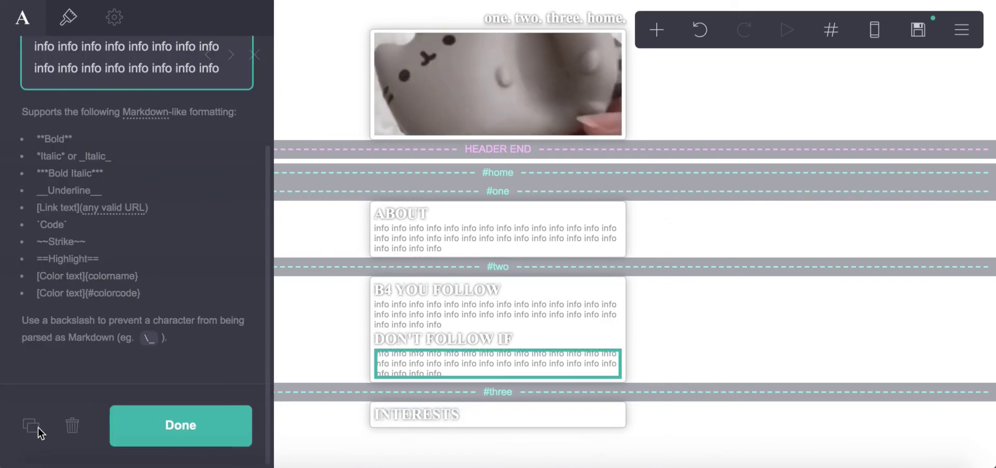
pyautogui.click(39, 427)
pyautogui.moveTo(378, 365); pyautogui.dragTo(398, 427)
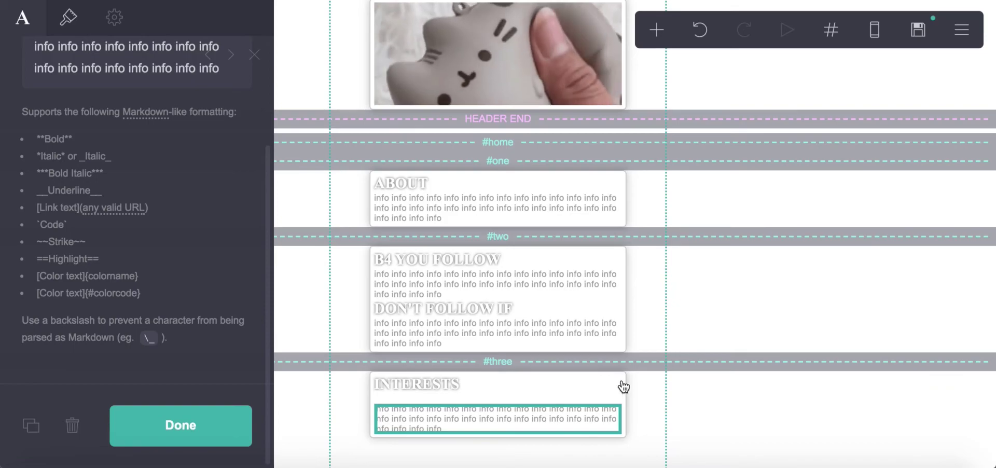
# Set the contents spacing of the INTERESTS container to 0 and close its settings.
pyautogui.click(371, 398)
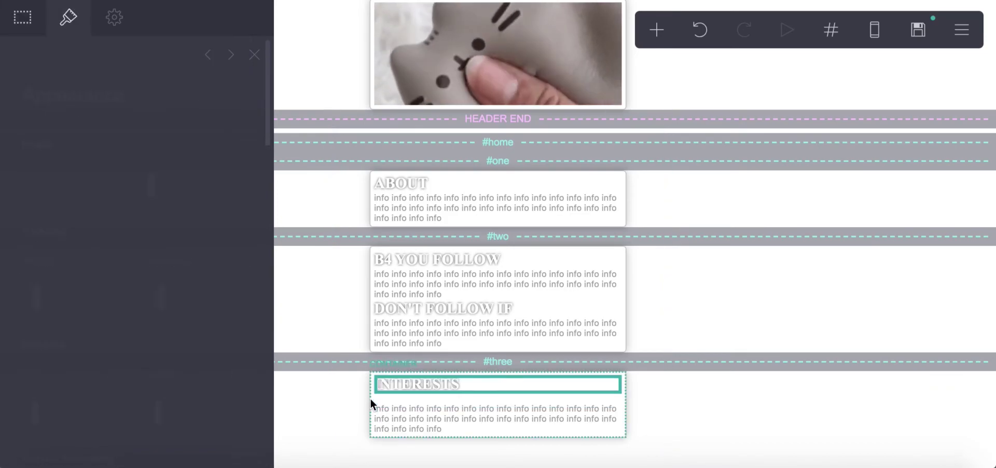
pyautogui.click(370, 400)
pyautogui.click(372, 400)
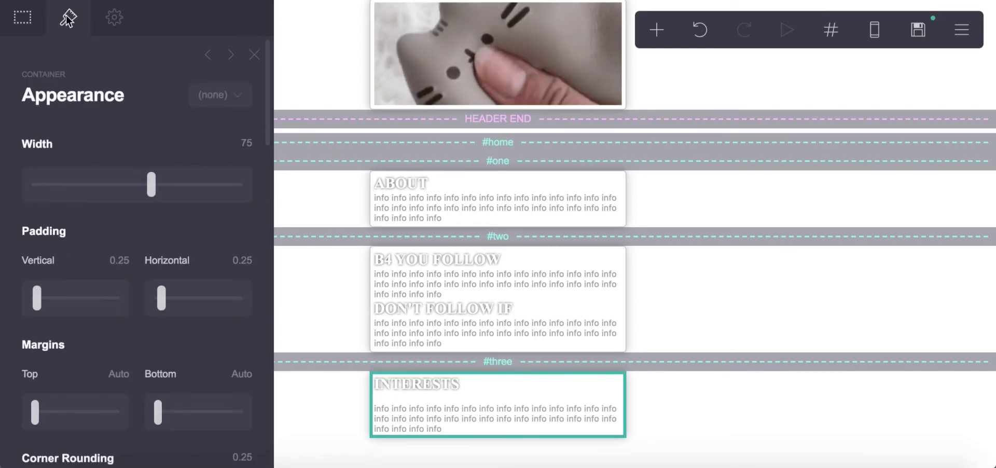
pyautogui.scroll(-10, 83, 179)
pyautogui.moveTo(58, 327); pyautogui.dragTo(17, 330)
pyautogui.click(254, 55)
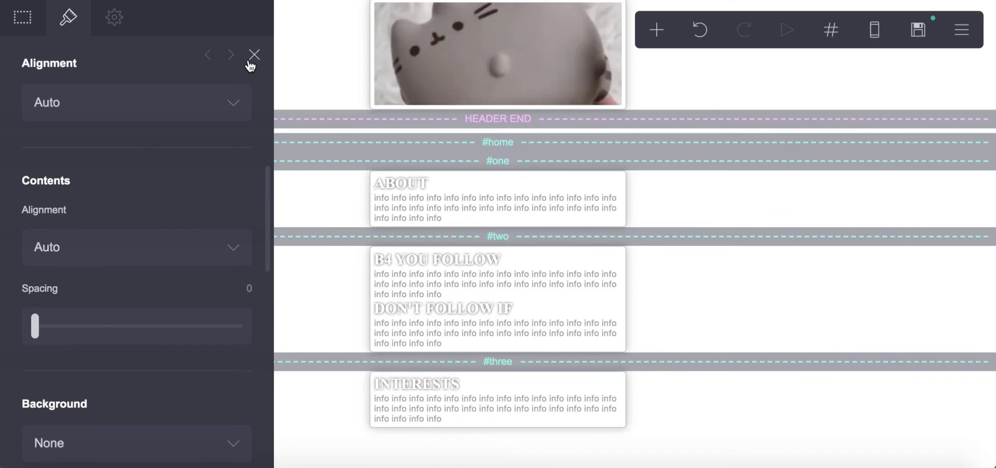
# Set the link hover color of the navigation text above the banner to translucent white #FFFFFF38.
pyautogui.scroll(2, 529, 164)
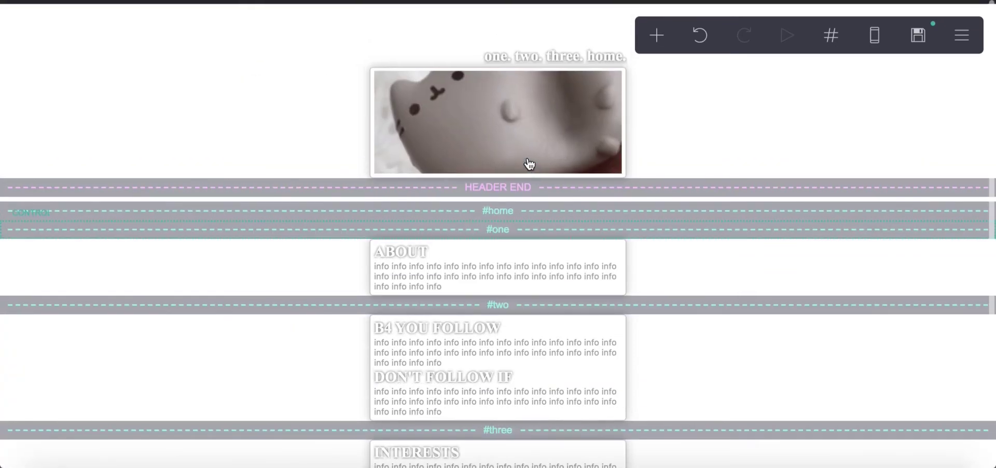
pyautogui.click(571, 52)
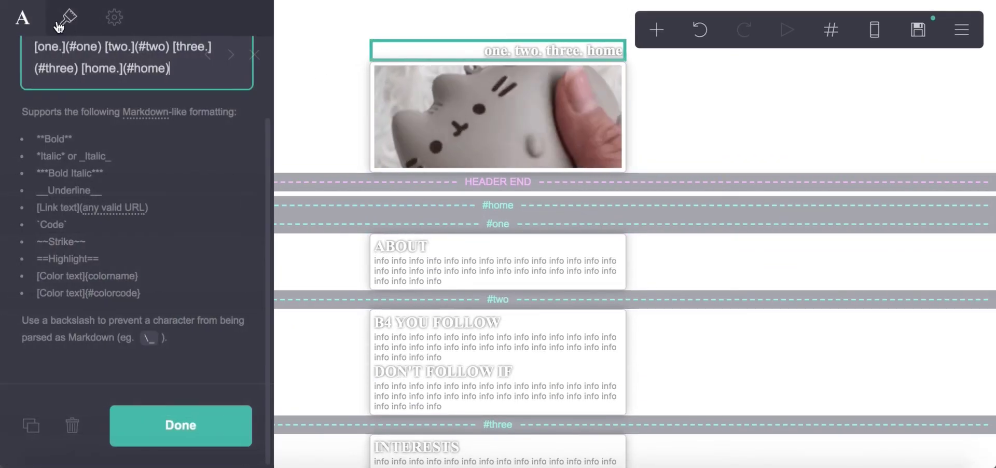
pyautogui.click(67, 19)
pyautogui.click(114, 146)
pyautogui.moveTo(3, 80); pyautogui.dragTo(1, 75)
pyautogui.click(72, 102)
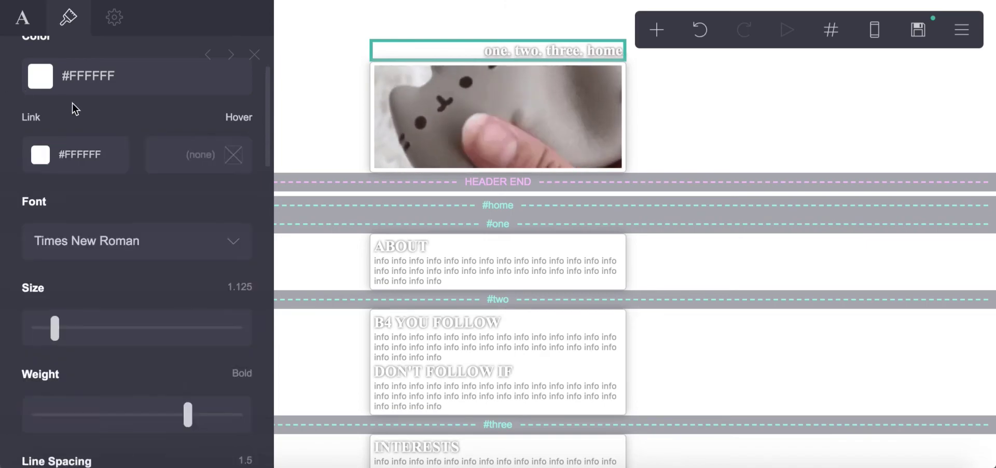
pyautogui.click(167, 140)
pyautogui.scroll(-1, 177, 347)
pyautogui.scroll(-1, 178, 350)
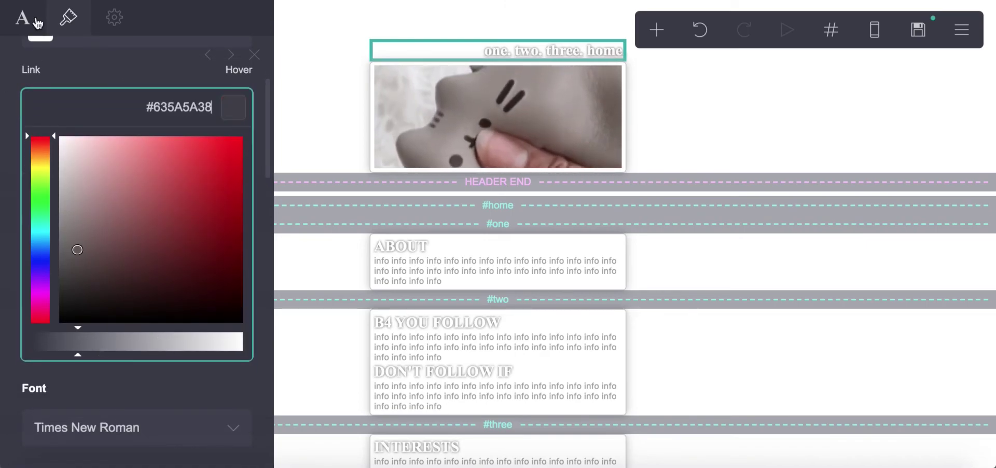
pyautogui.click(256, 56)
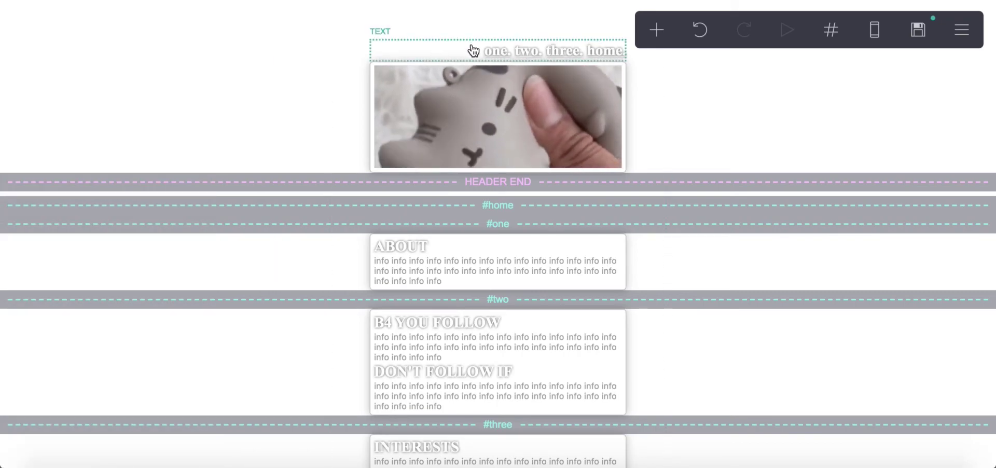
pyautogui.click(456, 52)
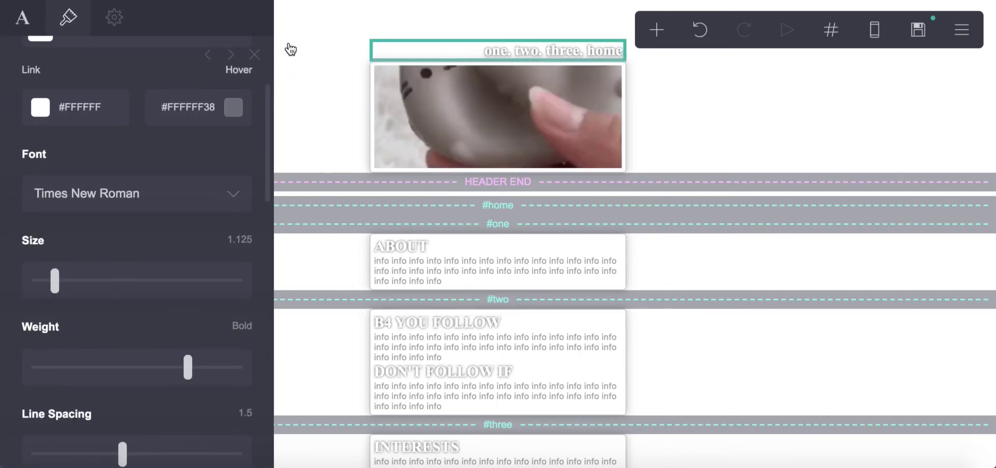
# Apply the Vertical Lines pattern to the page background.
pyautogui.click(286, 44)
pyautogui.click(70, 354)
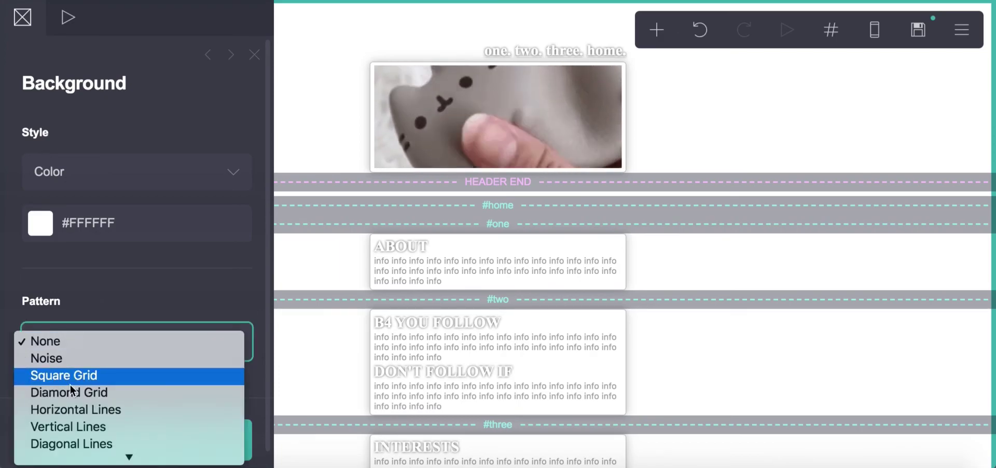
pyautogui.click(67, 433)
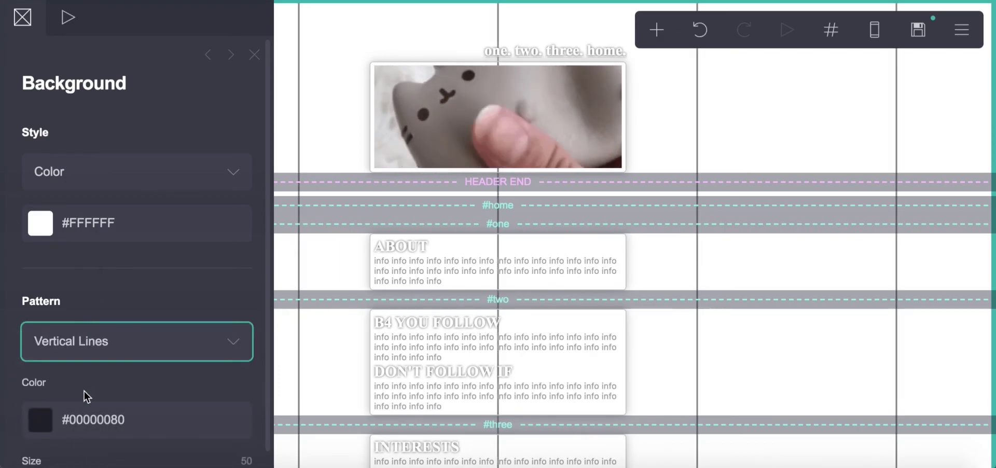
# Set the background's vertical line pattern to color #70707029, size 1 and thickness 3.
pyautogui.scroll(-5, 84, 391)
pyautogui.click(110, 179)
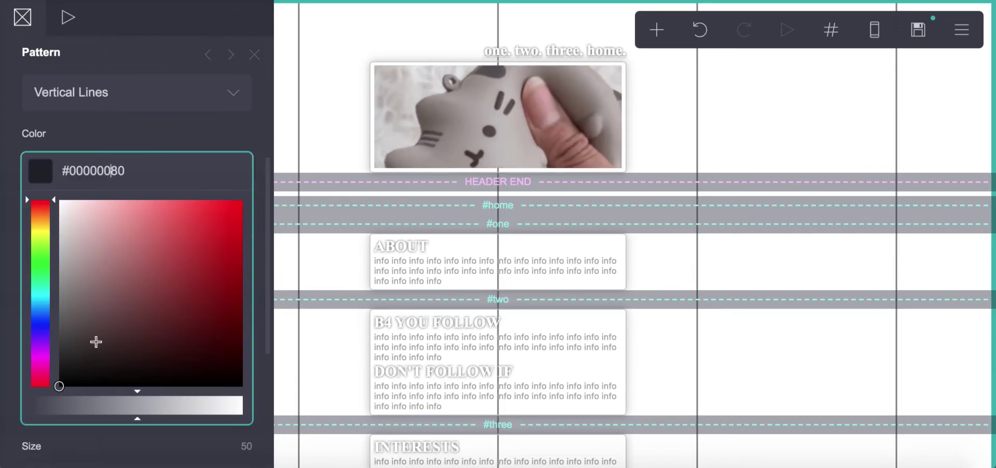
pyautogui.moveTo(81, 409); pyautogui.dragTo(65, 395)
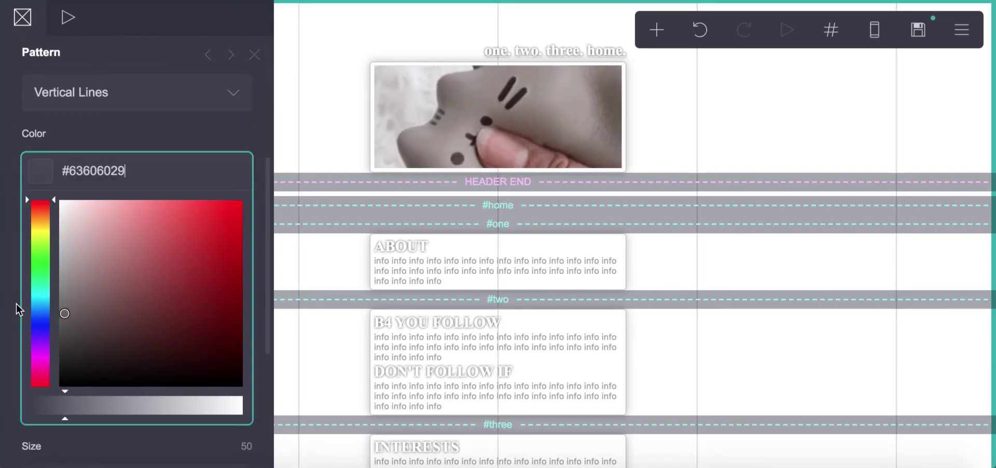
pyautogui.press('Return')
pyautogui.moveTo(129, 253); pyautogui.dragTo(33, 254)
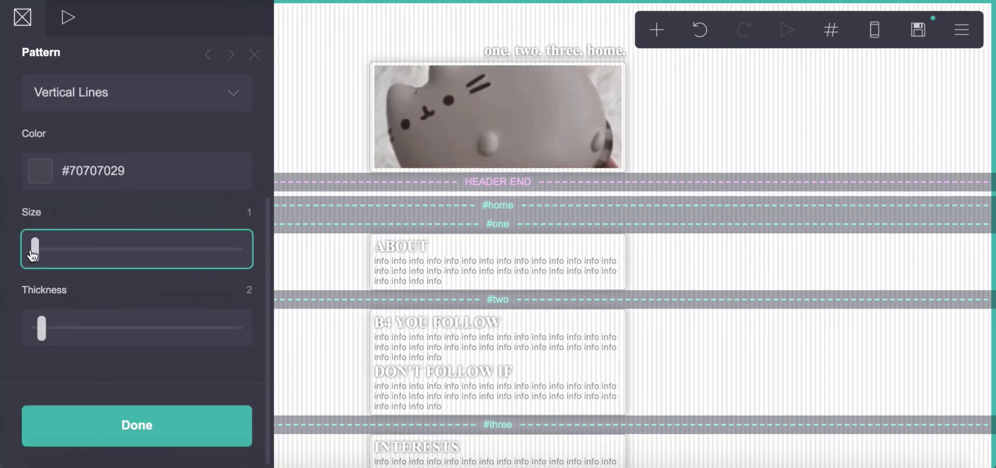
pyautogui.click(44, 338)
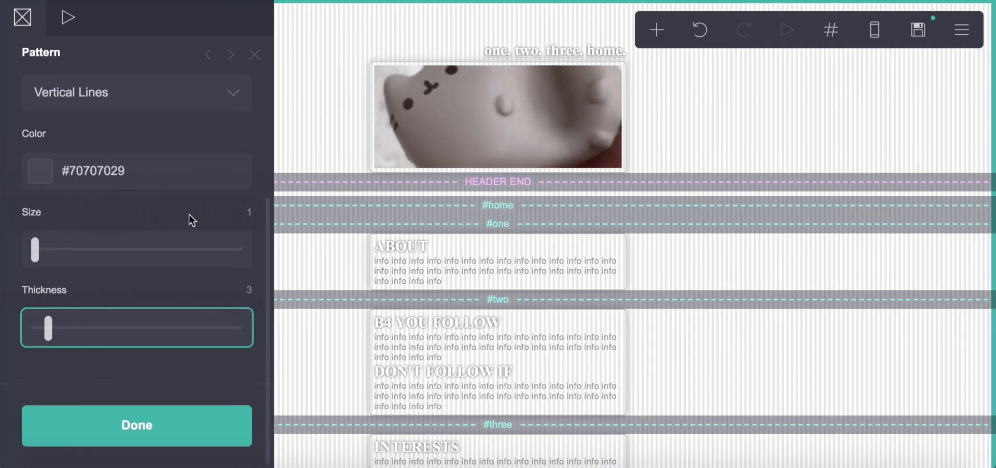
# Give the ABOUT container a solid white Color background.
pyautogui.click(373, 262)
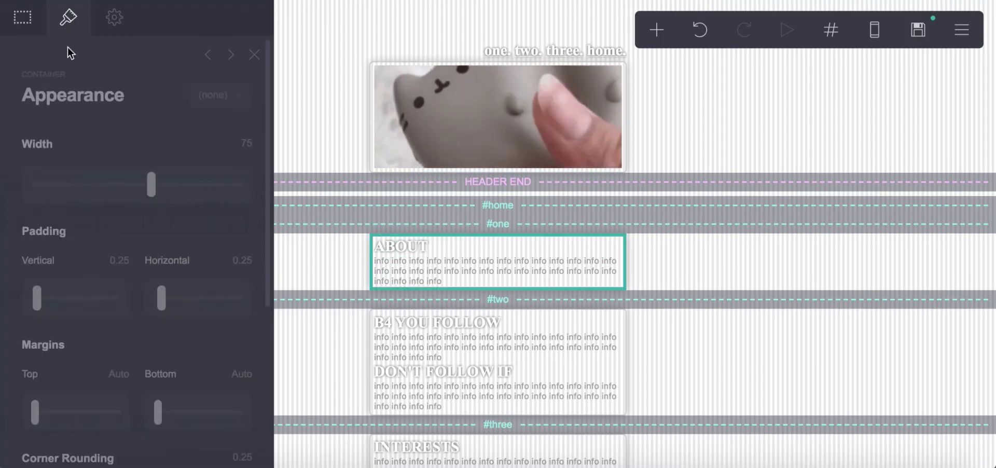
pyautogui.scroll(-4, 83, 205)
pyautogui.scroll(-8, 111, 202)
pyautogui.scroll(7, 133, 171)
pyautogui.click(101, 412)
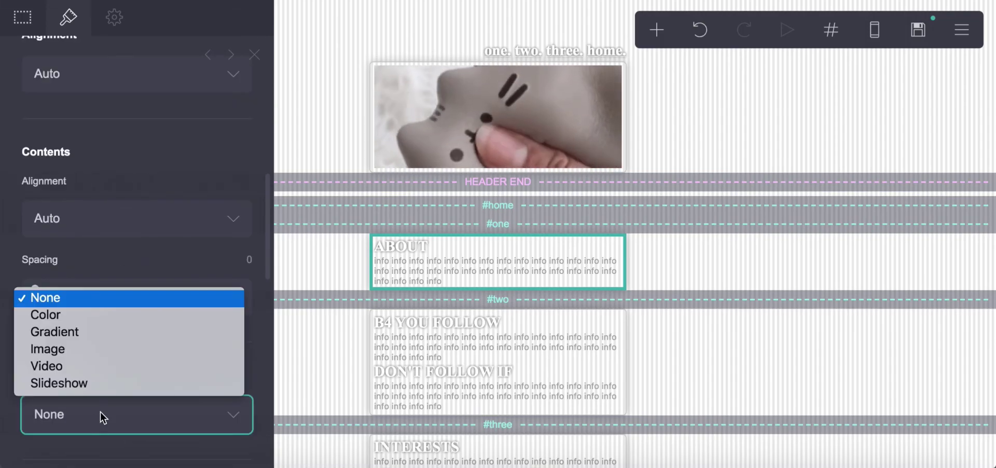
pyautogui.click(341, 120)
# Give the container around the GIF banner a solid white Color background.
pyautogui.click(382, 69)
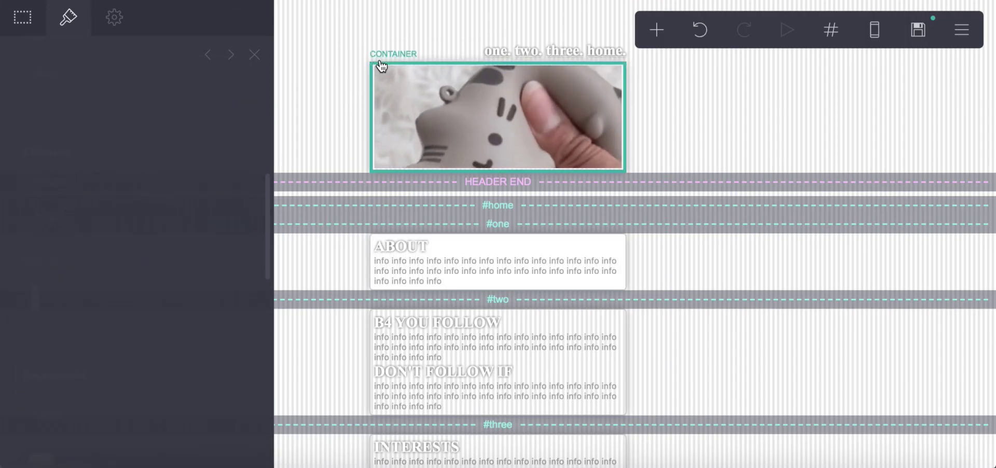
pyautogui.scroll(-5, 109, 288)
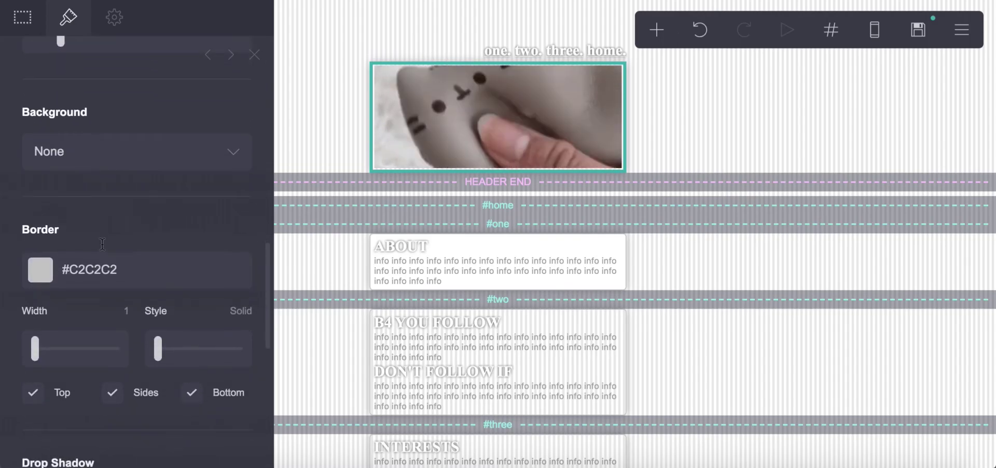
pyautogui.click(99, 162)
pyautogui.click(117, 172)
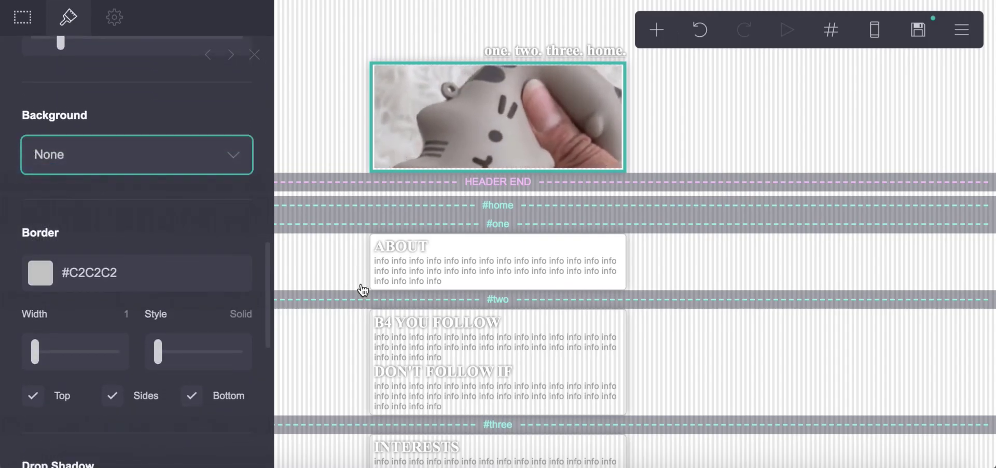
# Set the background of the B4 YOU FOLLOW container to Color with #FFFFFF.
pyautogui.click(373, 340)
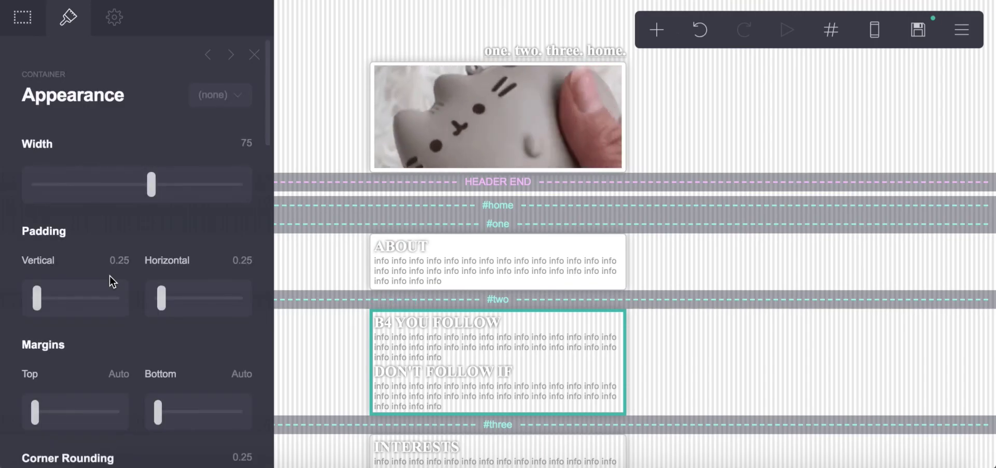
pyautogui.scroll(-5, 110, 275)
pyautogui.scroll(2, 114, 198)
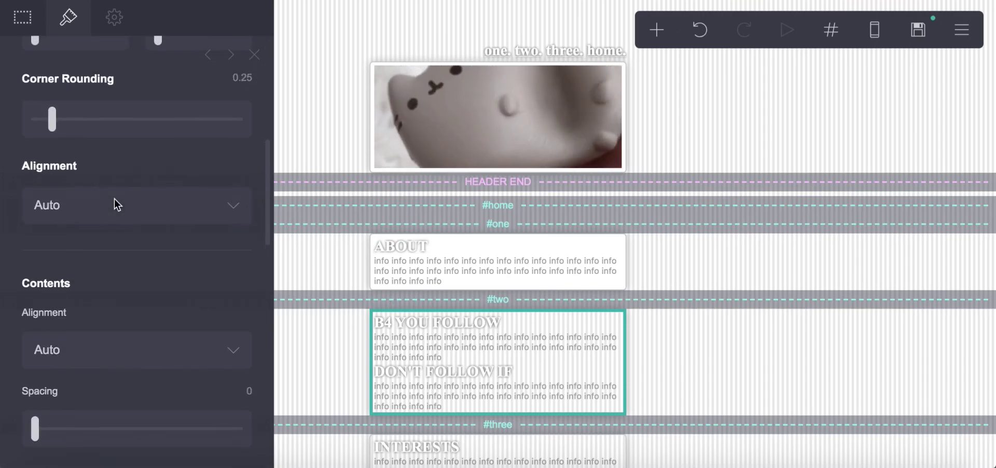
pyautogui.scroll(-4, 114, 198)
pyautogui.click(82, 372)
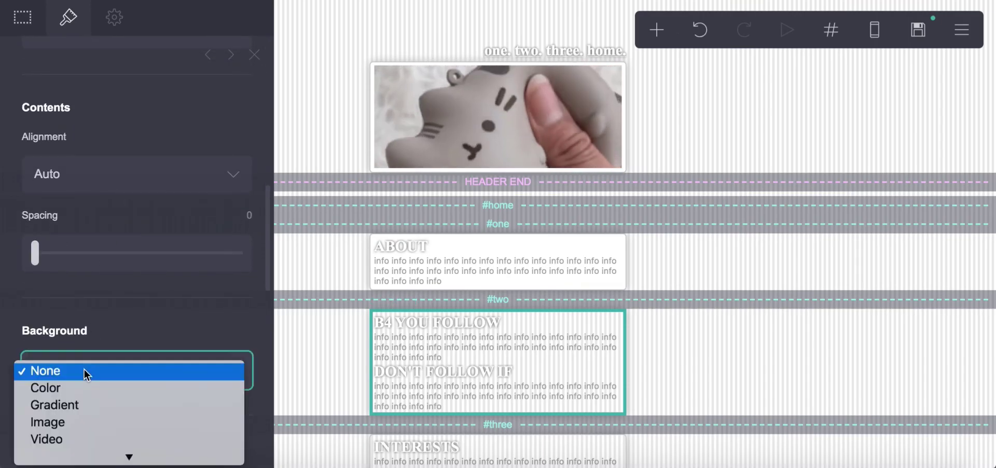
pyautogui.press('Escape')
pyautogui.scroll(-2, 363, 365)
pyautogui.press('Down')
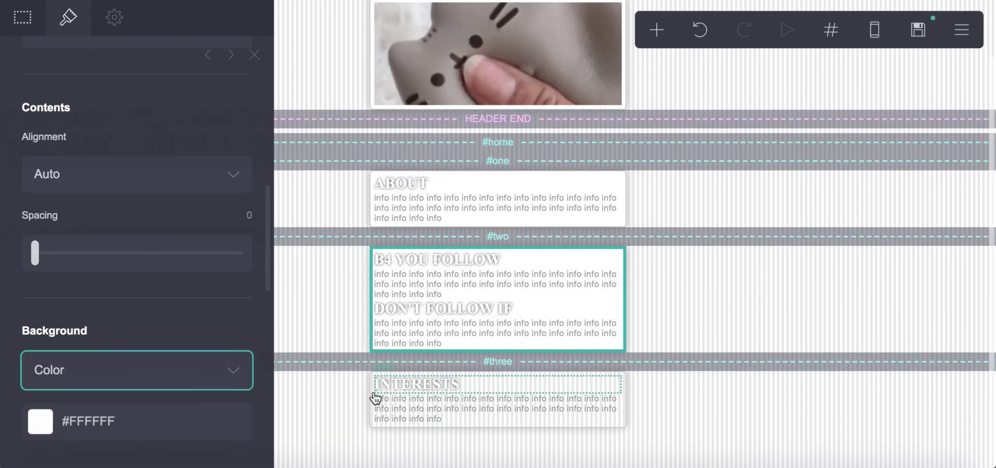
# Give the INTERESTS container a Color background of #FFFFFF and close its settings.
pyautogui.click(375, 398)
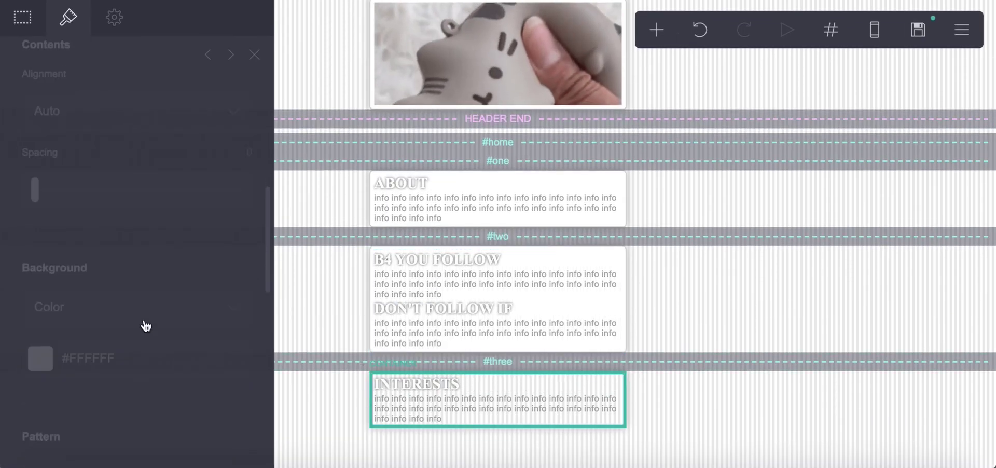
pyautogui.scroll(-6, 144, 324)
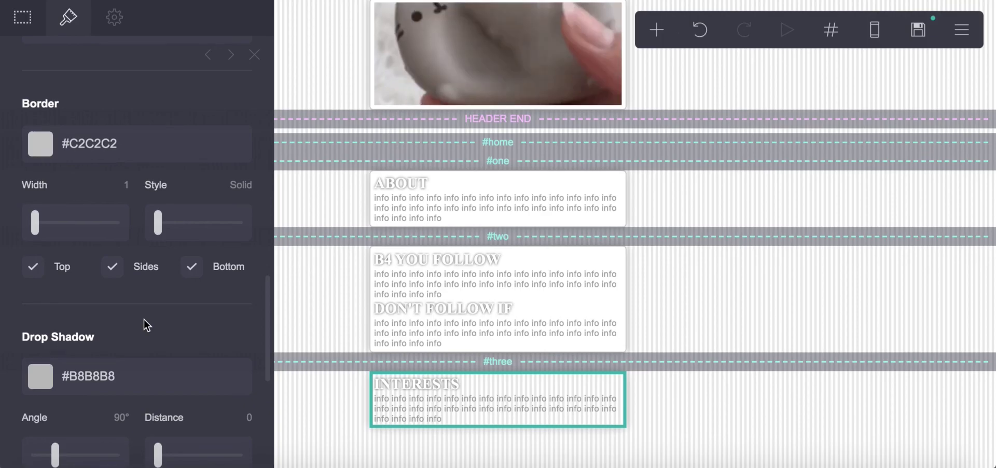
pyautogui.scroll(3, 144, 311)
pyautogui.click(111, 148)
pyautogui.click(106, 158)
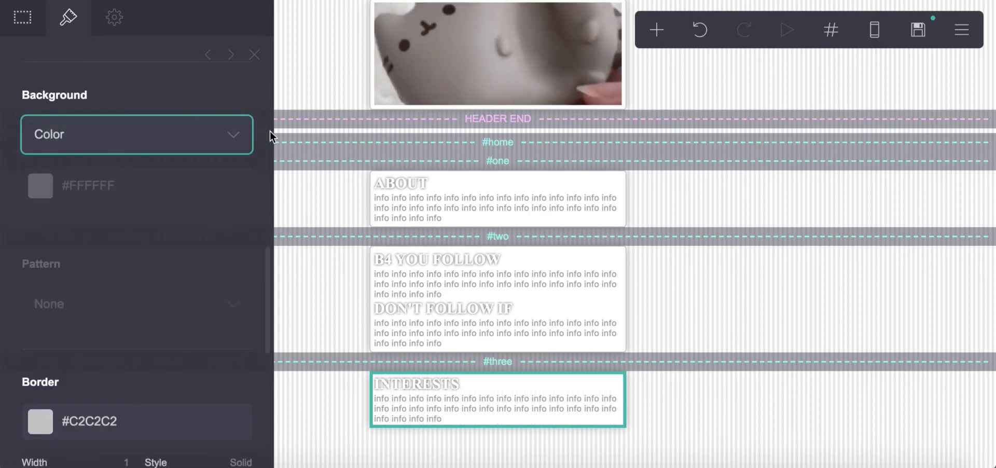
pyautogui.click(254, 55)
# Make the color of the page background's vertical line pattern fainter and close the background settings.
pyautogui.scroll(2, 435, 283)
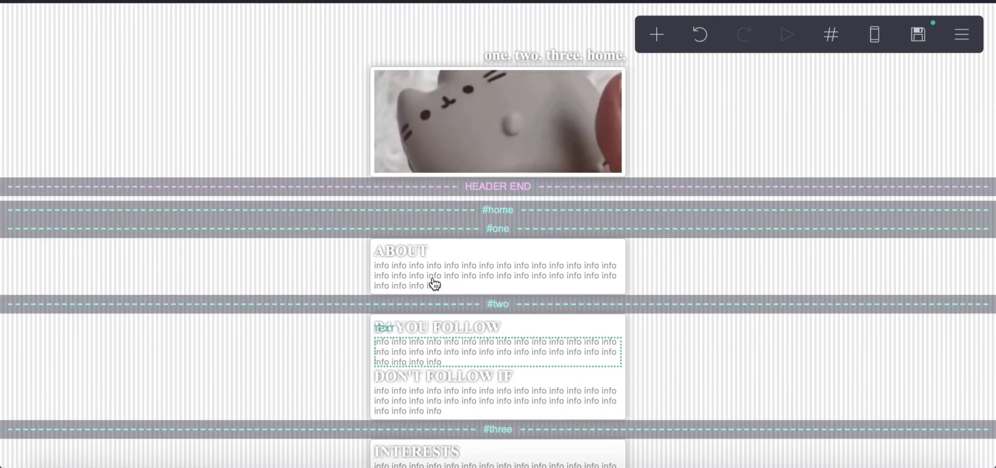
pyautogui.click(860, 82)
pyautogui.click(177, 176)
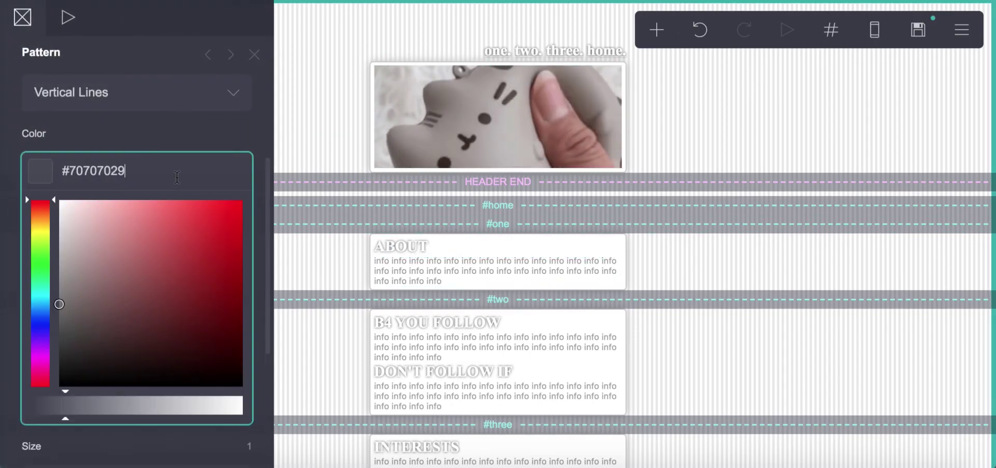
pyautogui.moveTo(82, 263); pyautogui.dragTo(22, 235)
pyautogui.click(258, 57)
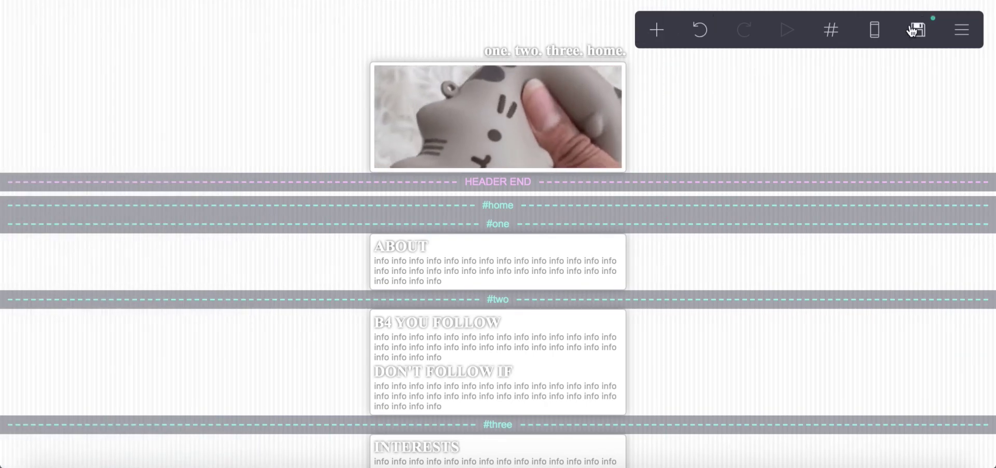
# Publish the changes to the site's .crd.co URL, check the live page and return to the editor.
pyautogui.click(917, 29)
pyautogui.scroll(-5, 169, 421)
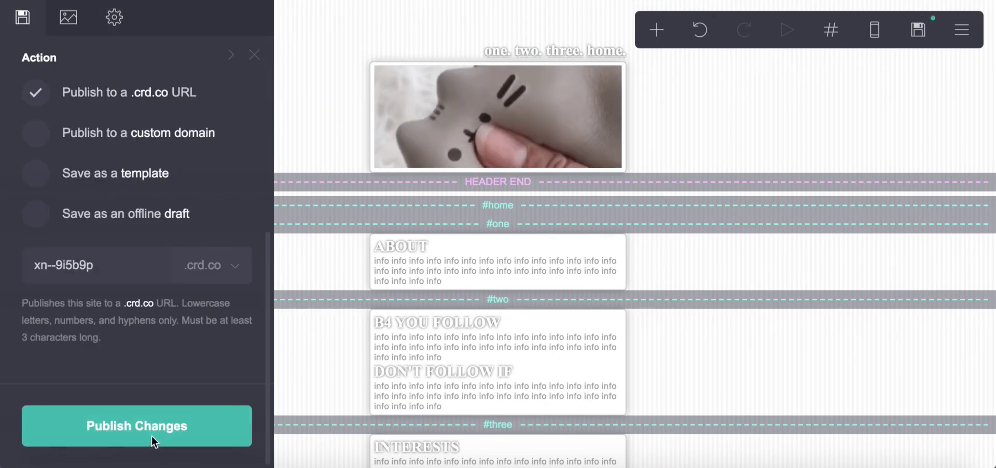
pyautogui.click(150, 435)
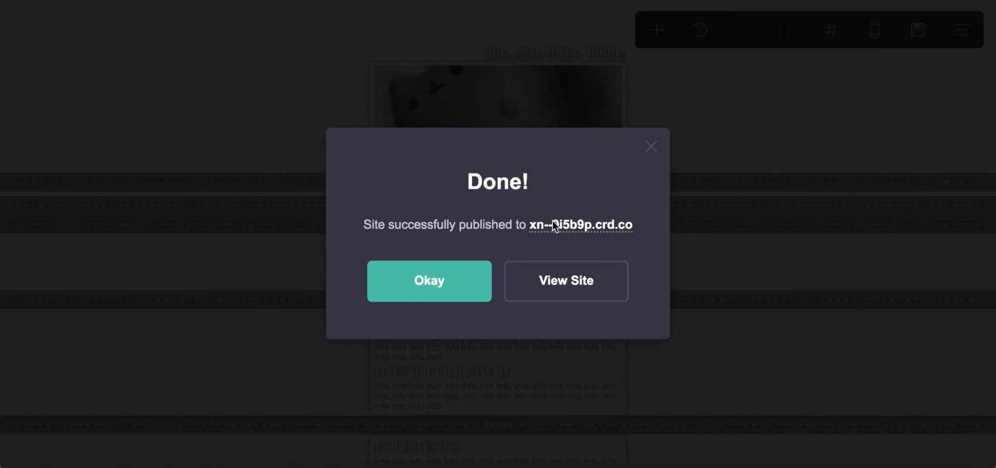
pyautogui.click(554, 232)
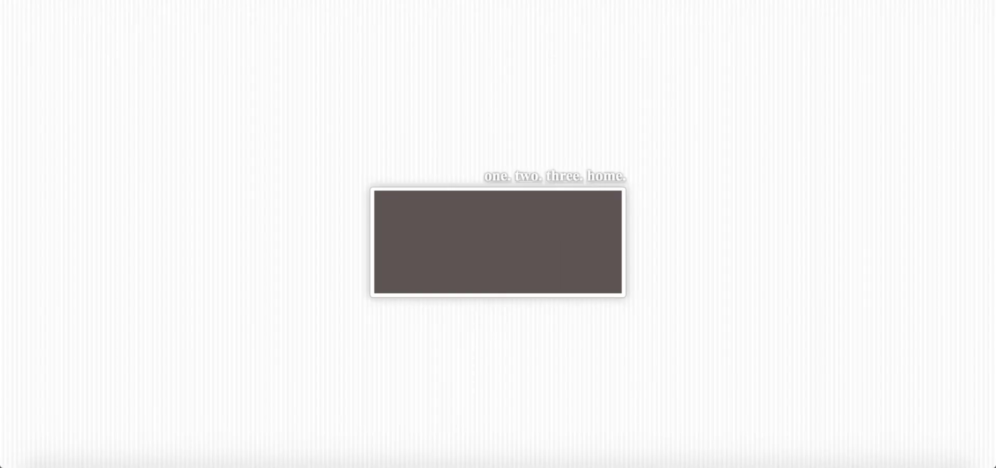
pyautogui.press('super+w')
pyautogui.click(458, 282)
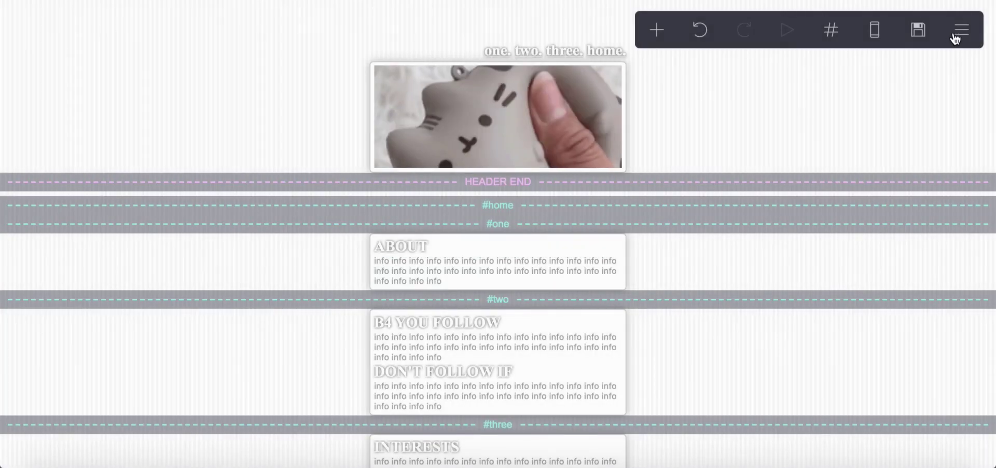
# Set the page's On Load animation to Blur In with a delay of 0.875s.
pyautogui.click(961, 30)
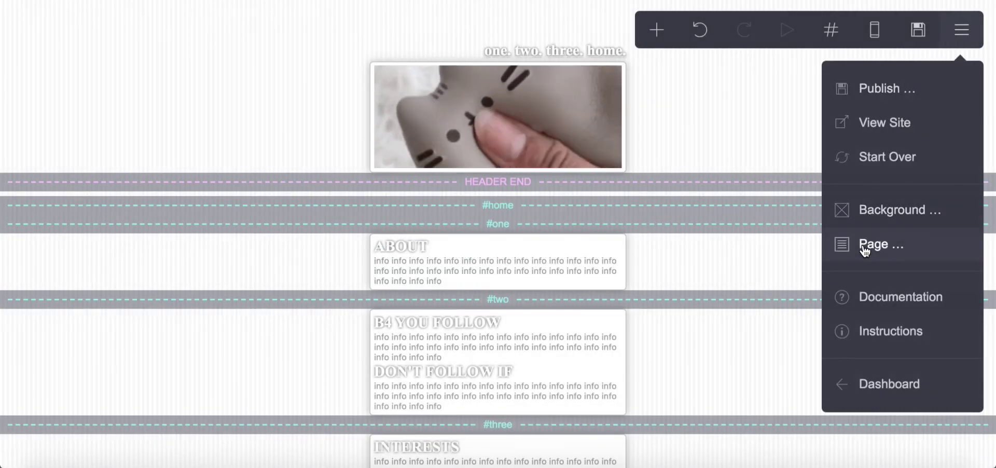
pyautogui.click(842, 242)
pyautogui.click(62, 17)
pyautogui.scroll(5, 98, 117)
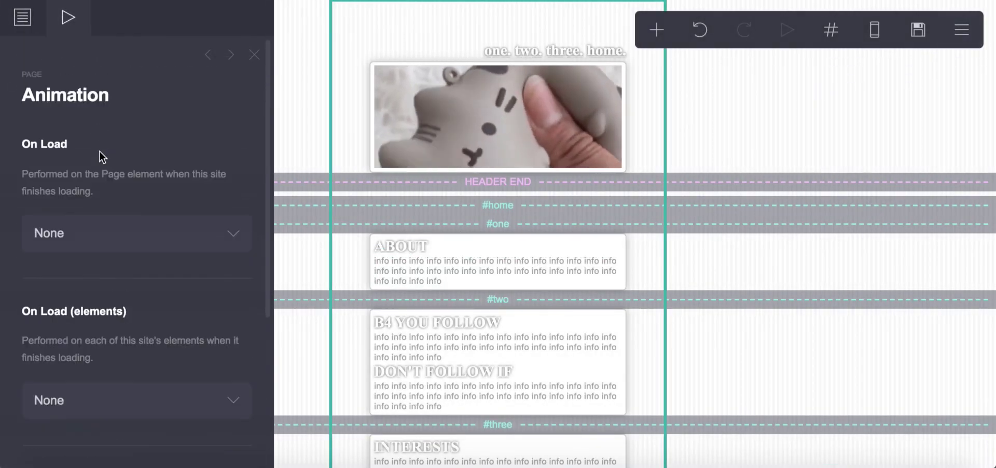
pyautogui.click(80, 246)
pyautogui.click(62, 405)
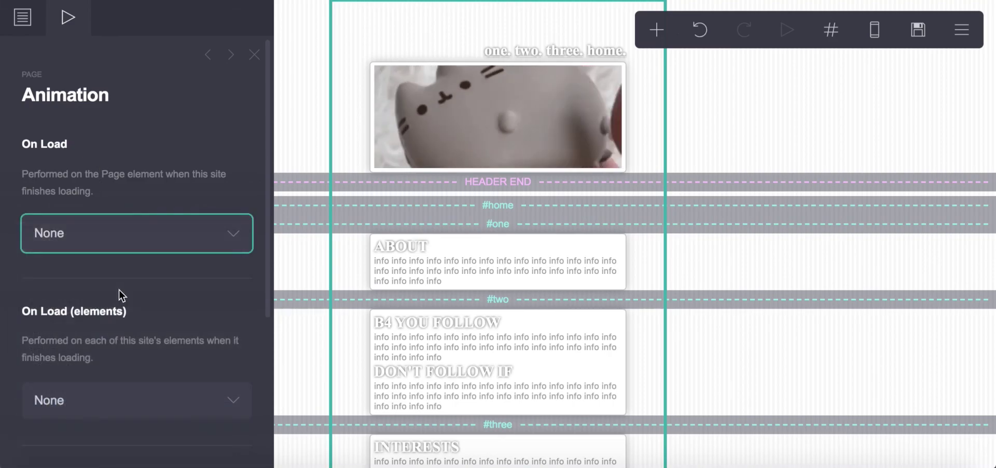
pyautogui.click(49, 311)
# Set the page's On Section Change animation to Blur In.
pyautogui.scroll(-5, 49, 313)
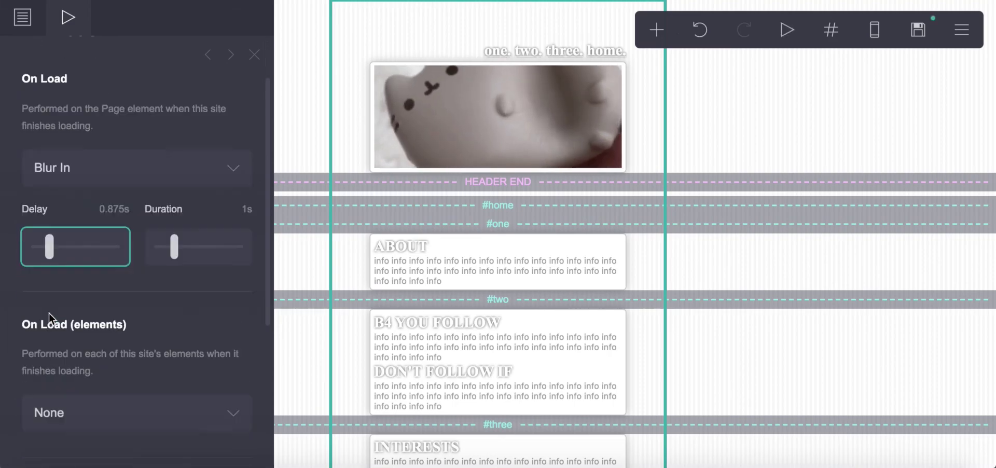
pyautogui.click(60, 336)
pyautogui.click(54, 364)
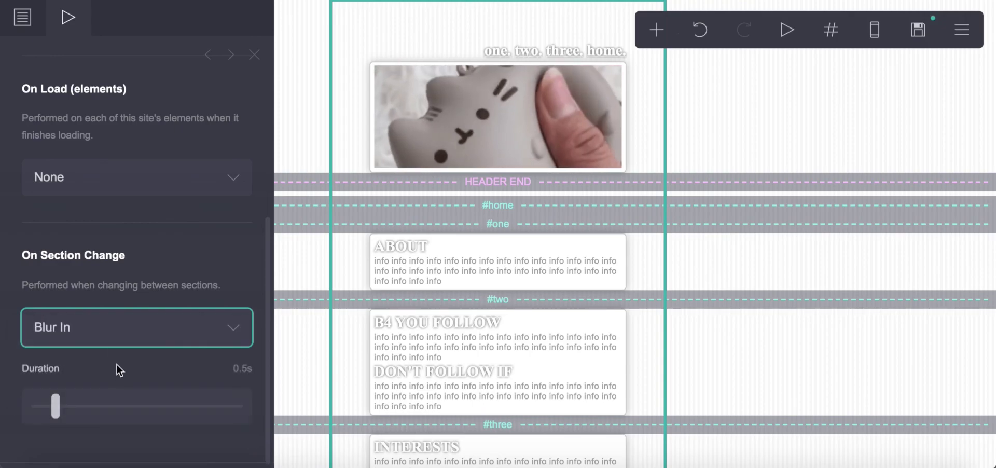
# Publish the site again with the page animations and open the live page.
pyautogui.click(918, 30)
pyautogui.click(196, 426)
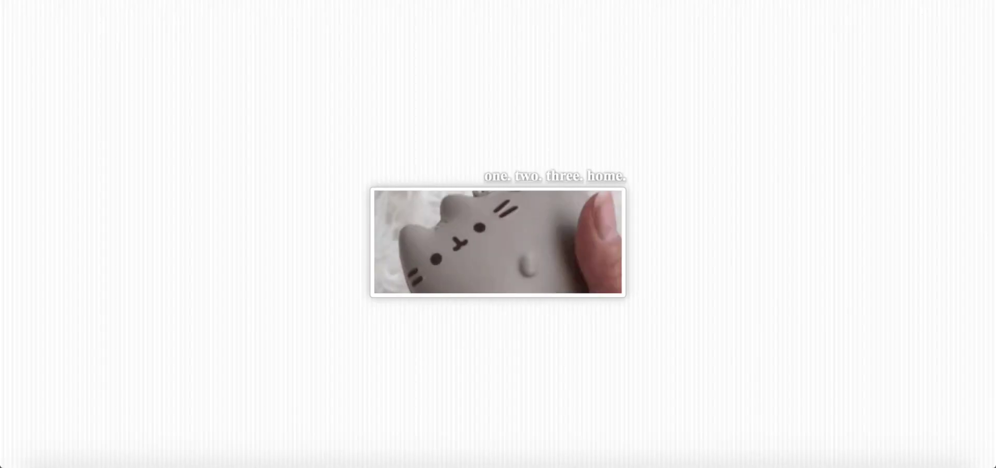